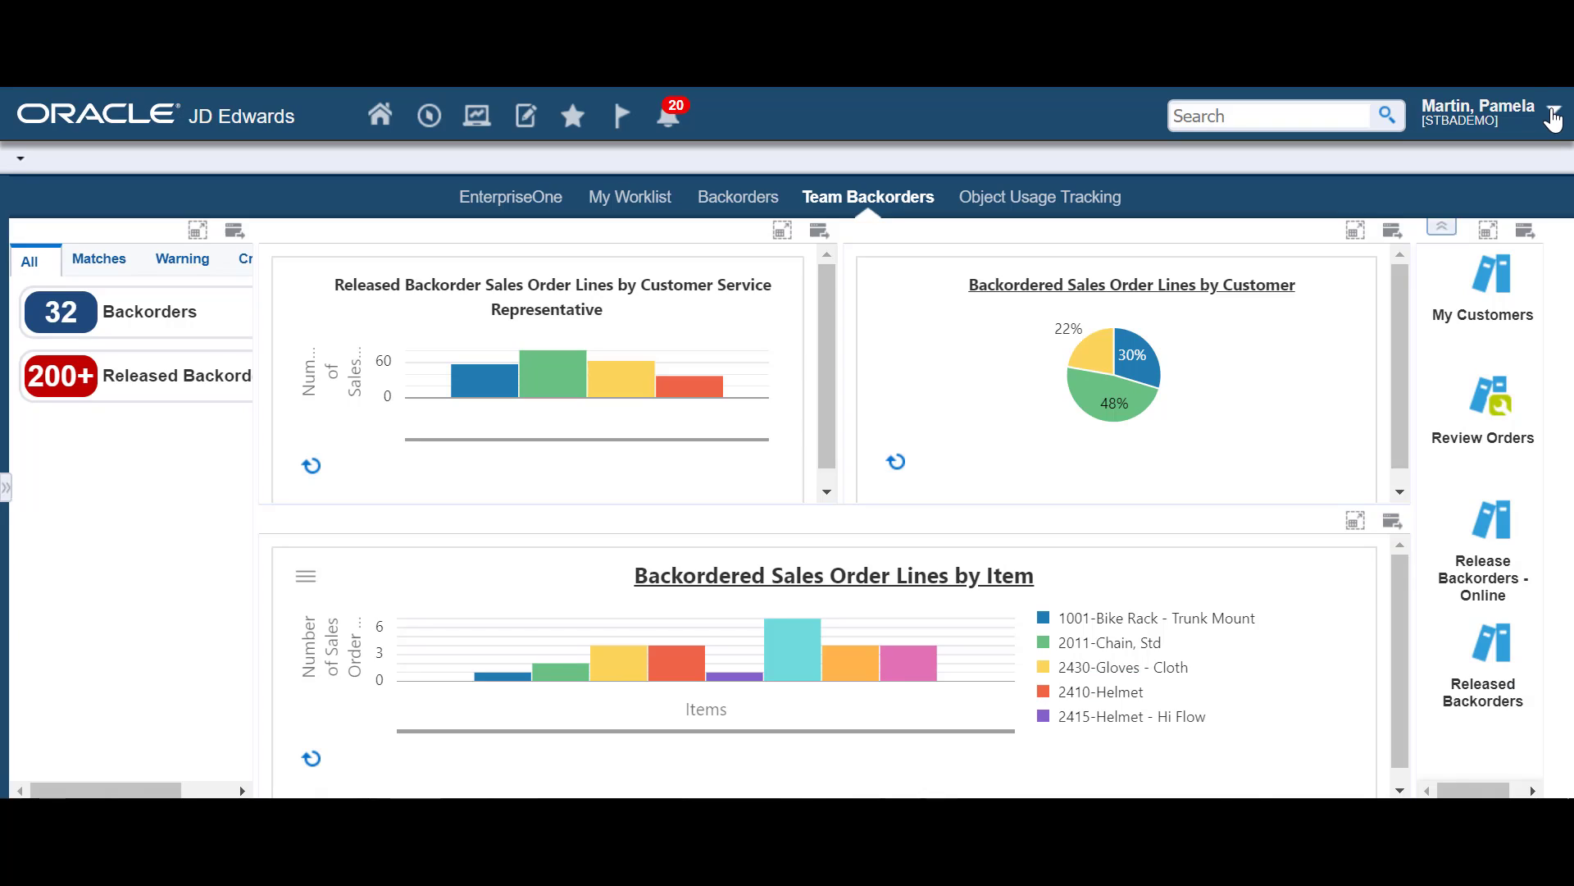
Step: Open the Message Center through the user menu's Manage Notifications options
click(1554, 120)
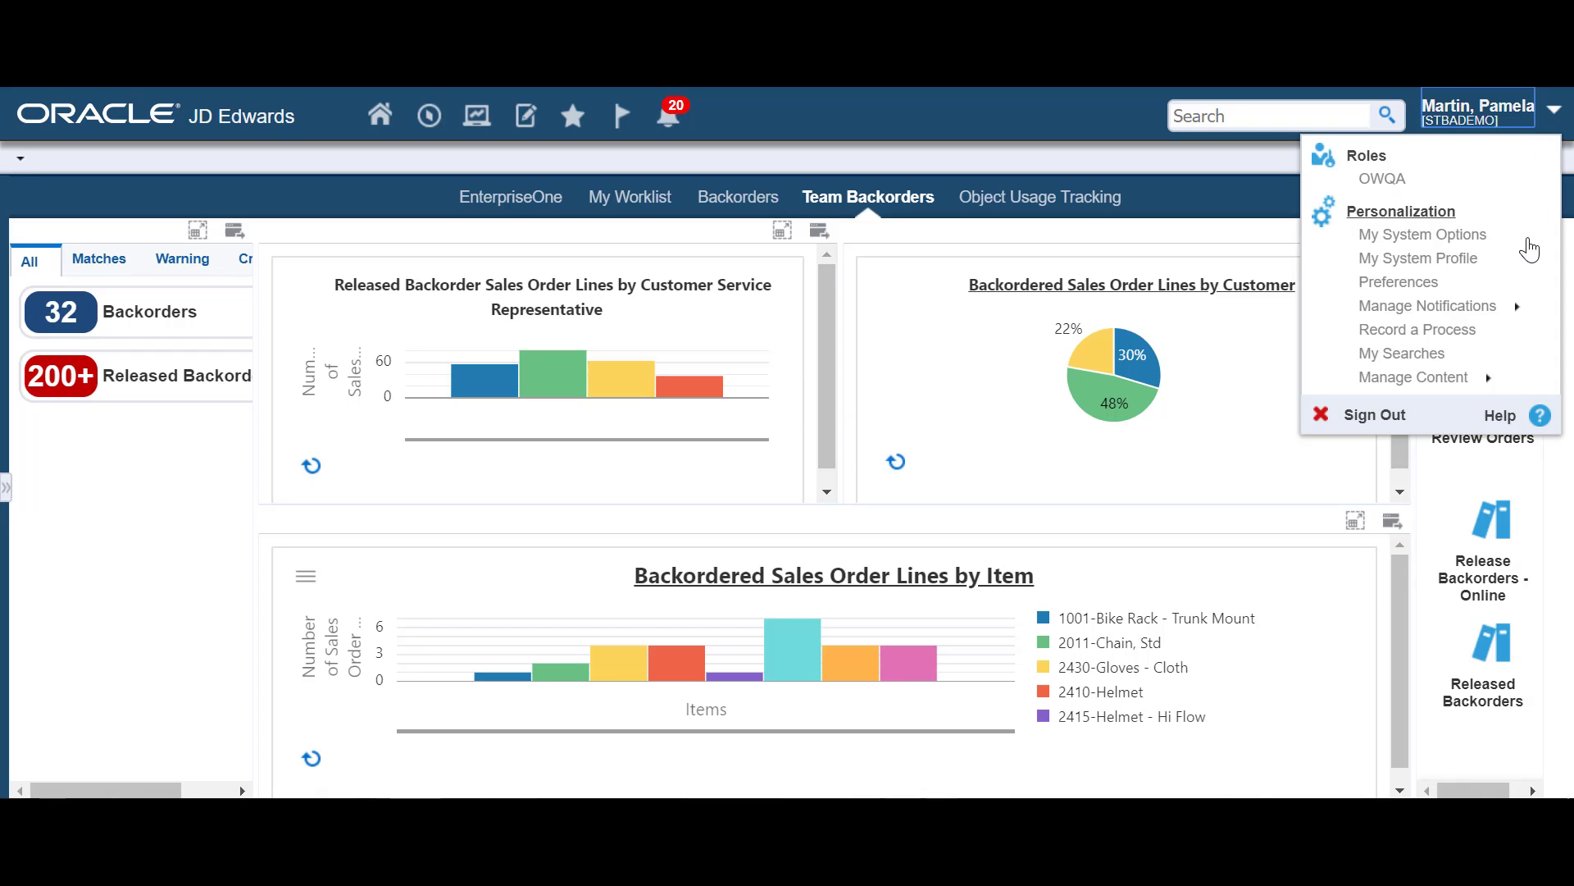
click(1509, 312)
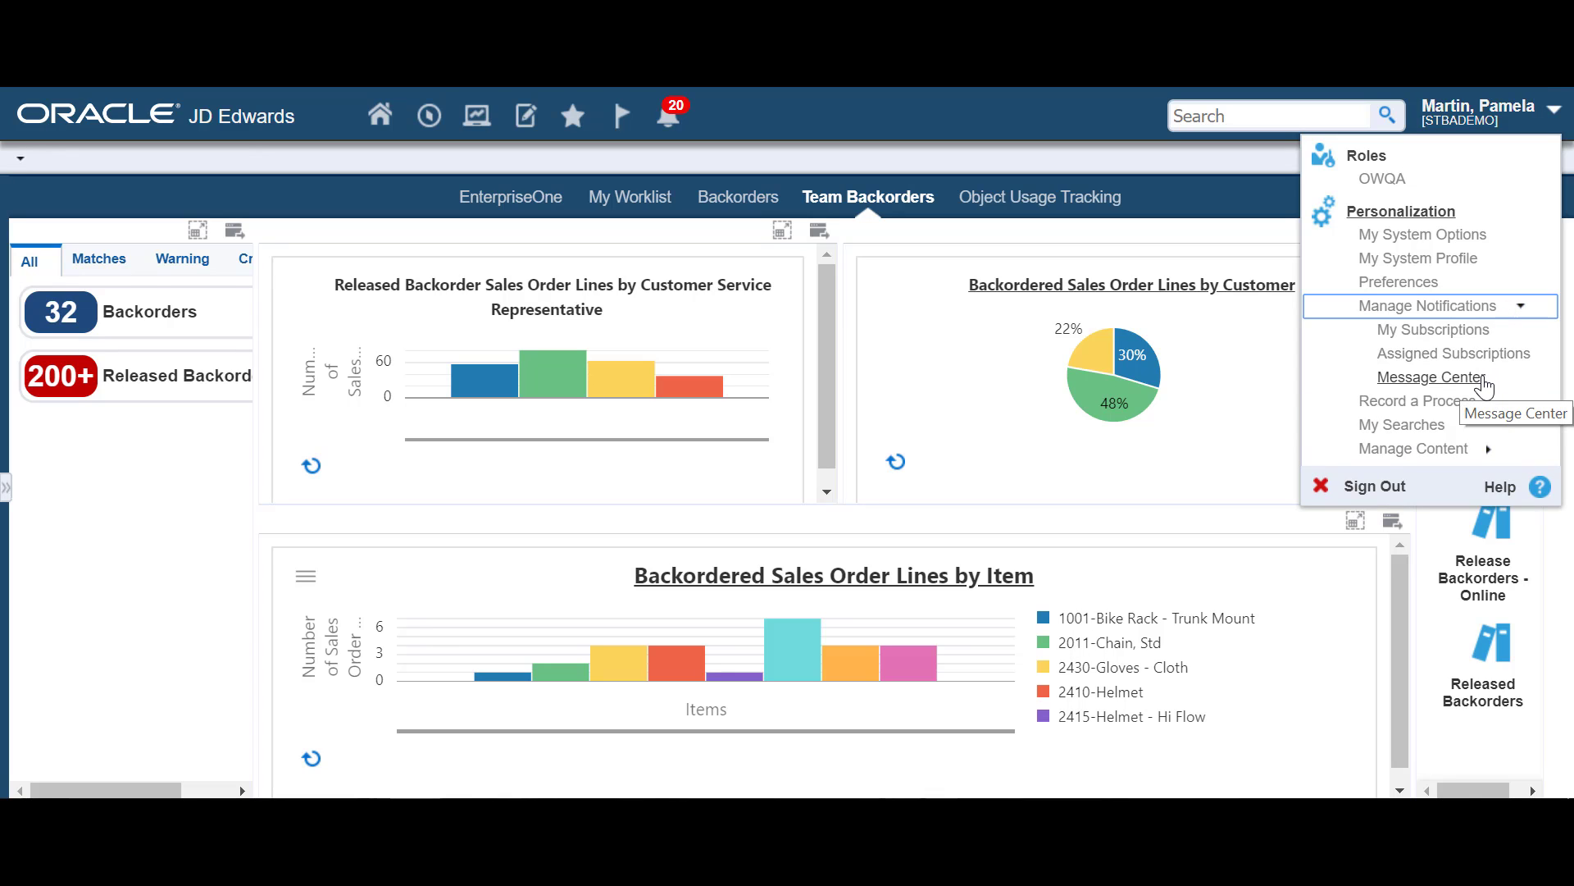
click(1485, 379)
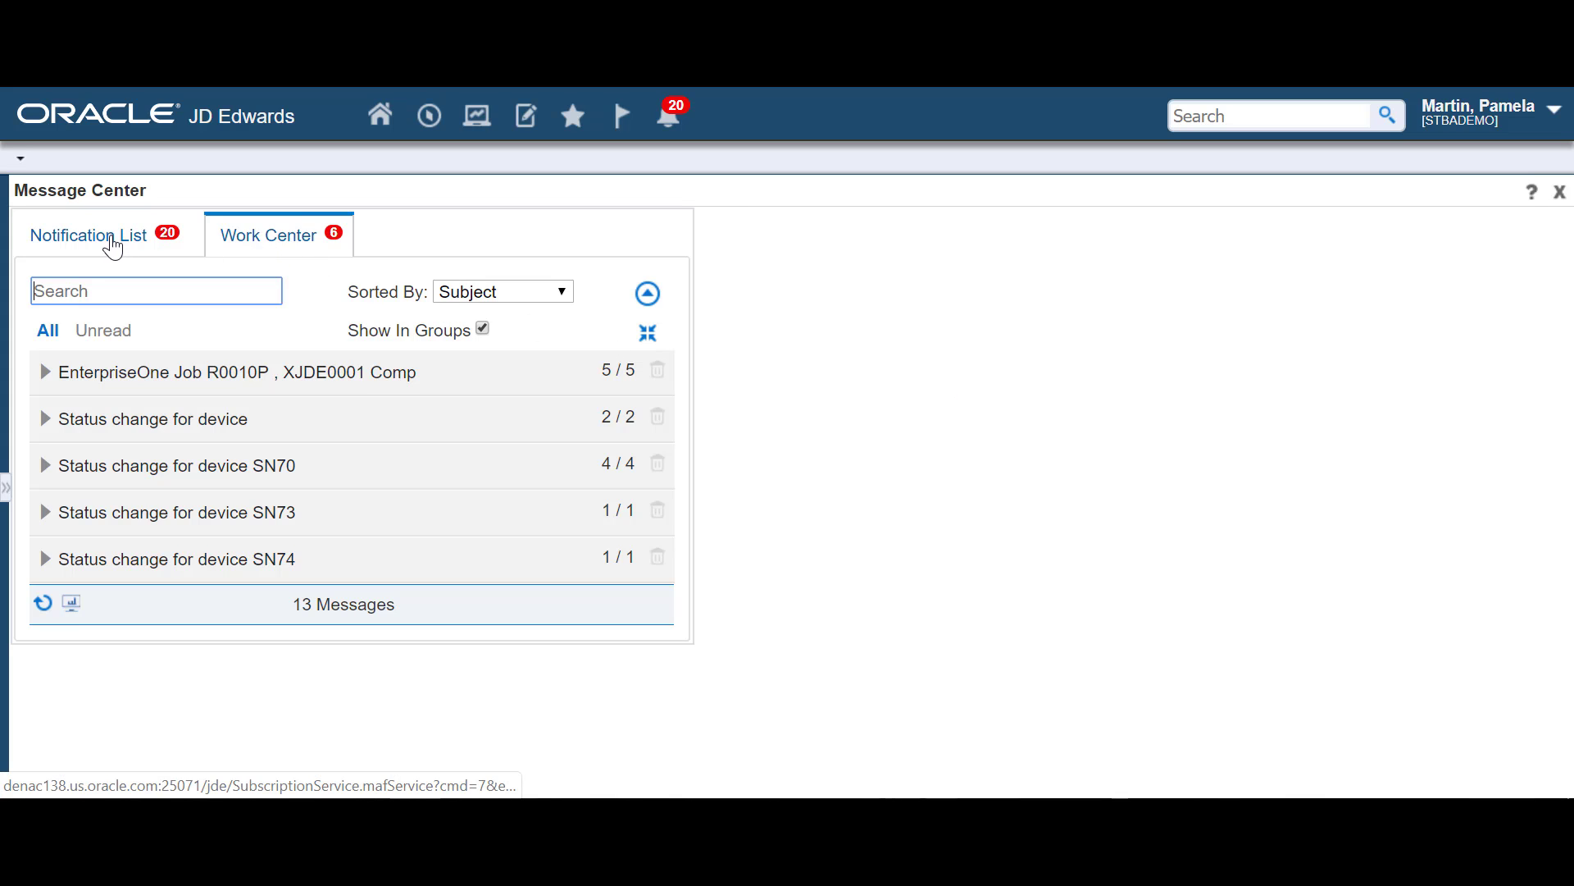
Step: Show the Notification List sorted by Notification Date in date groups, with 11/23/2018 expanded
click(112, 239)
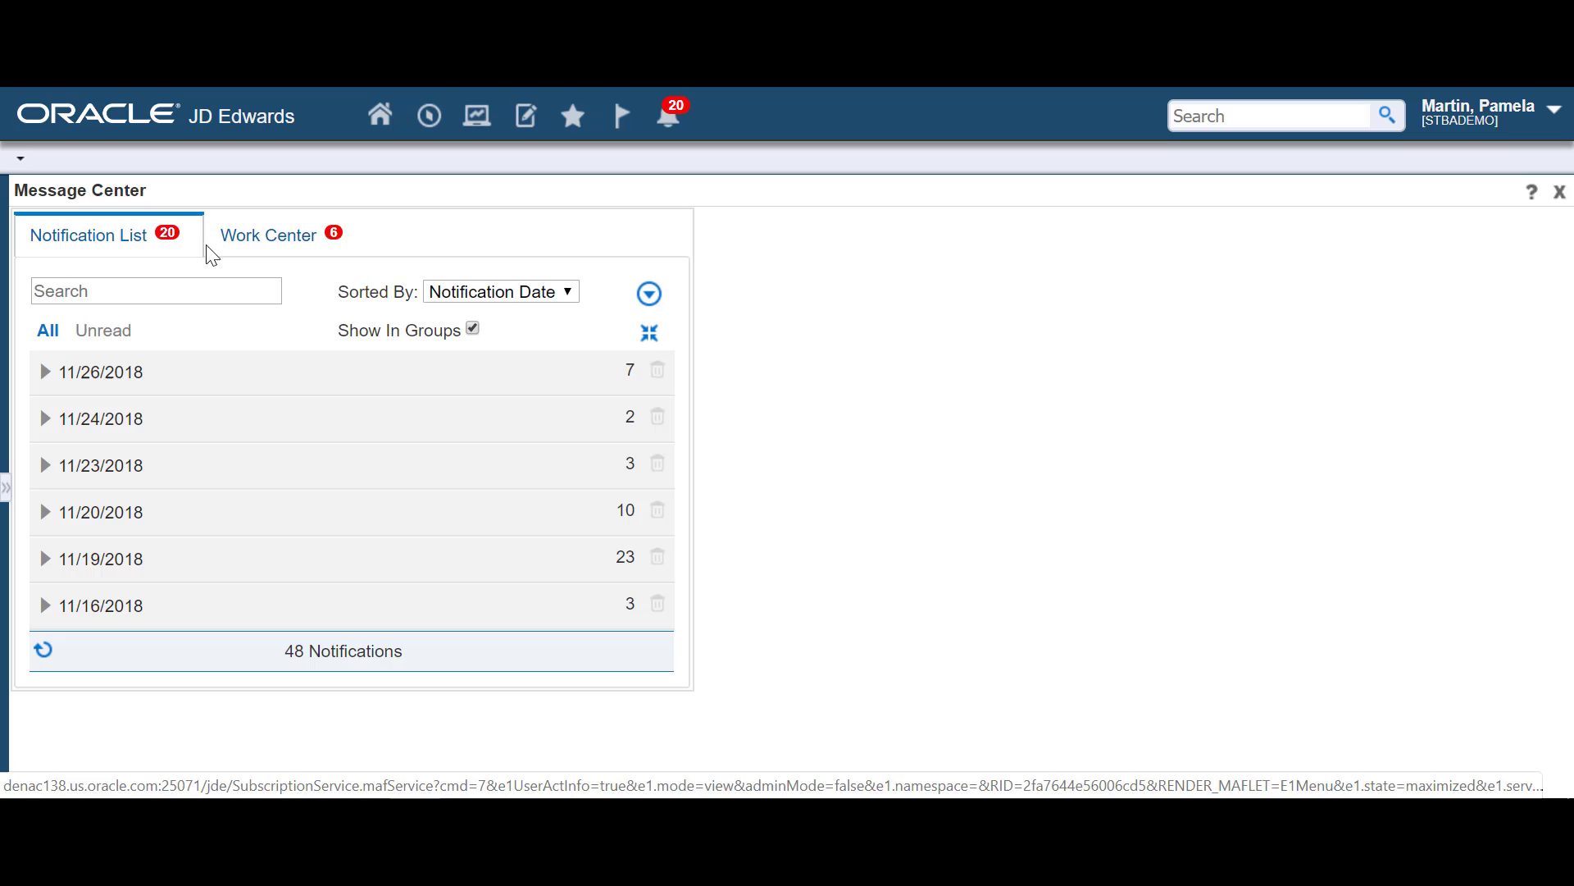
click(568, 293)
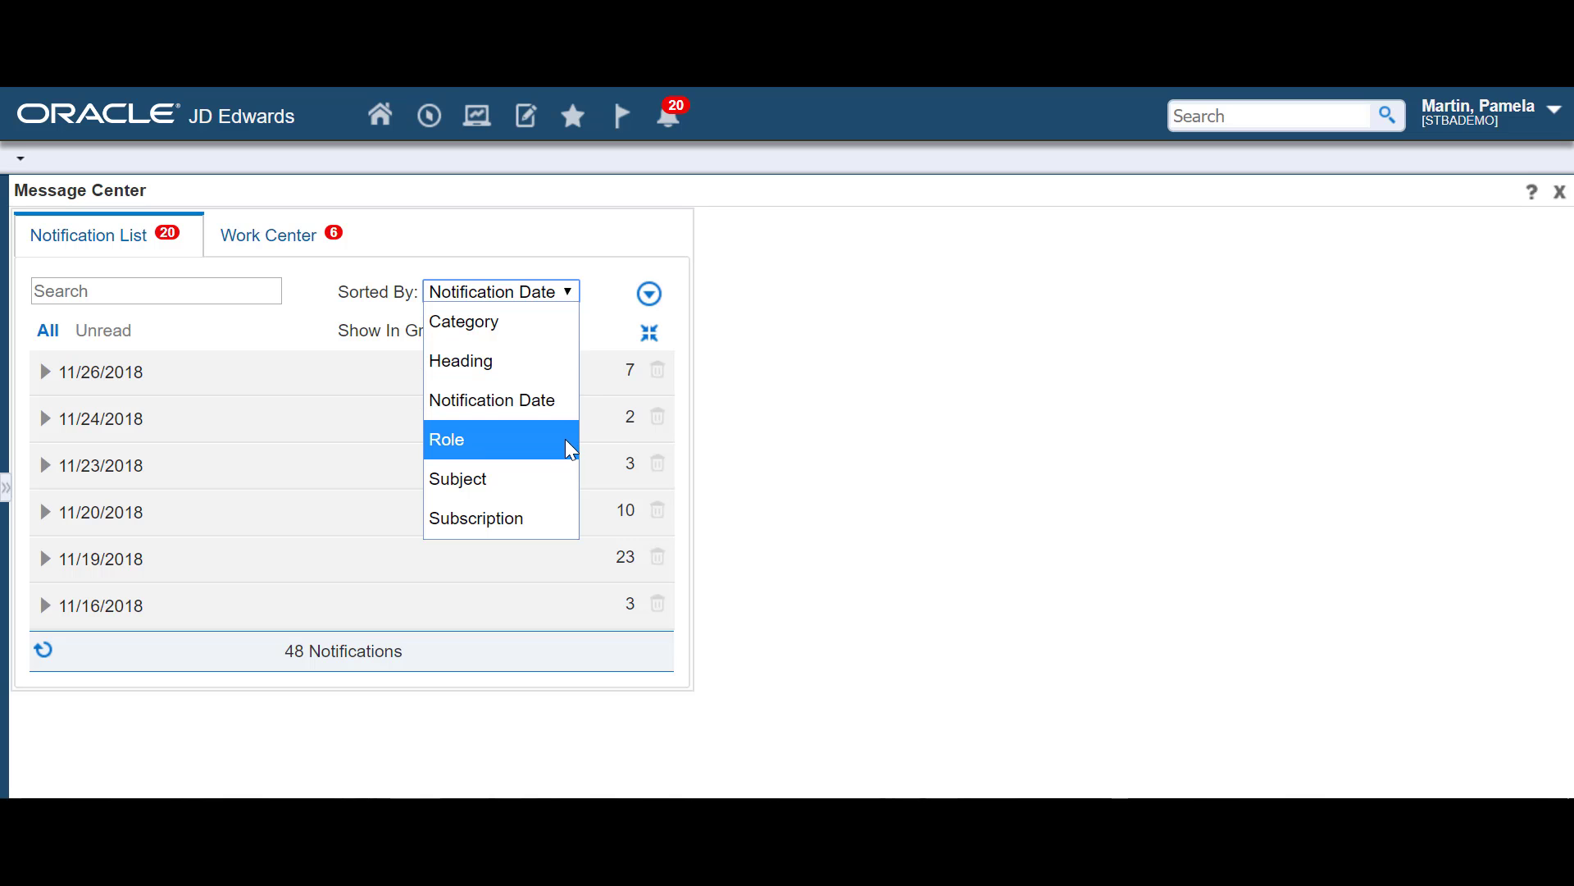
click(492, 341)
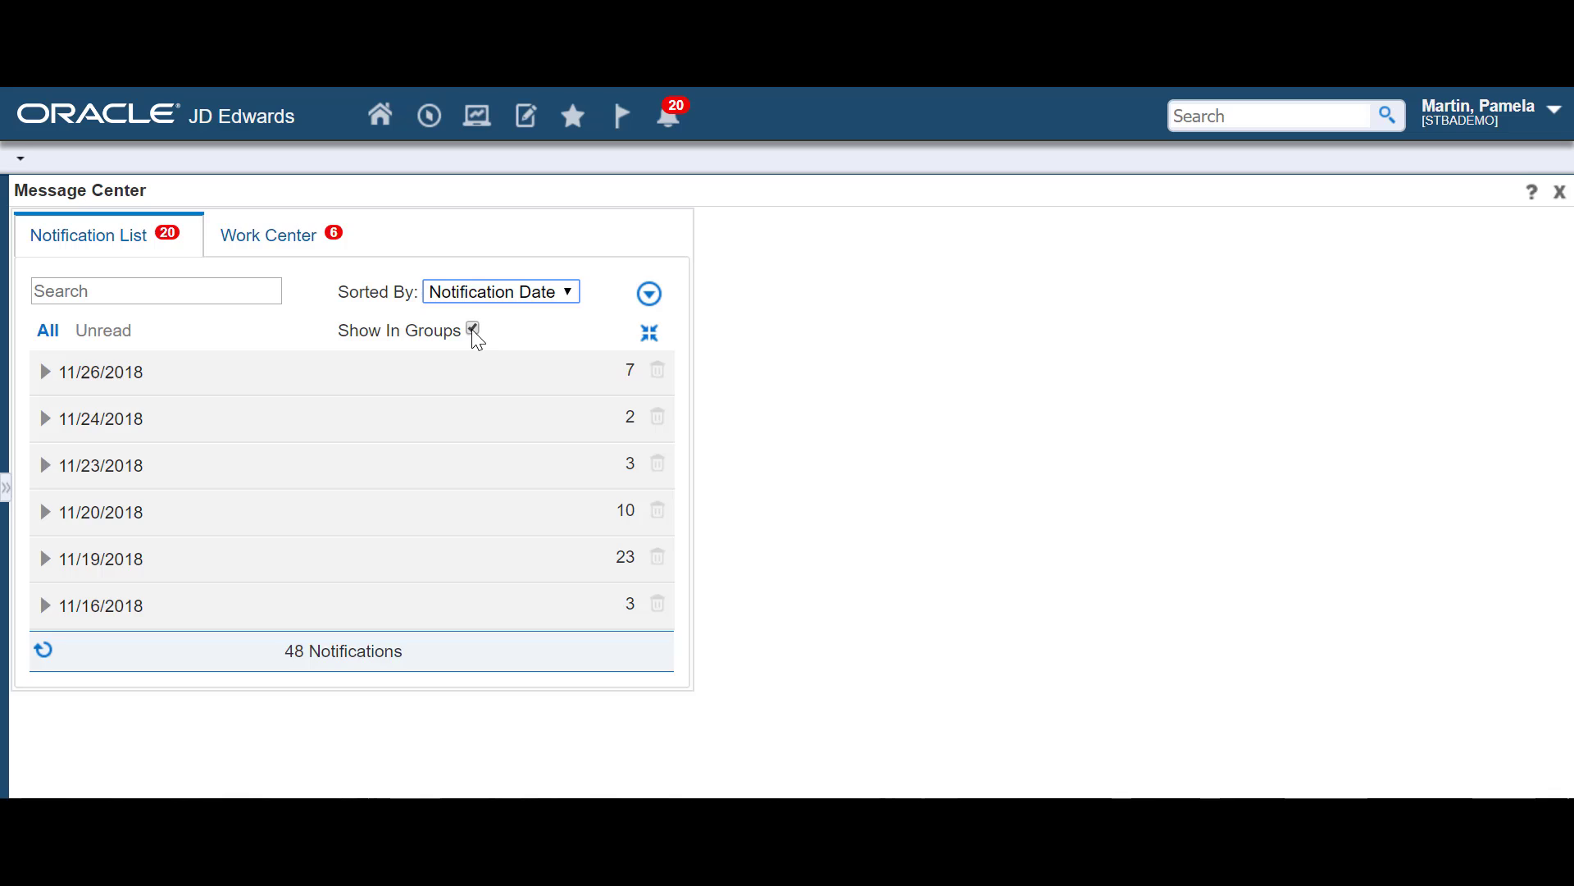
click(474, 329)
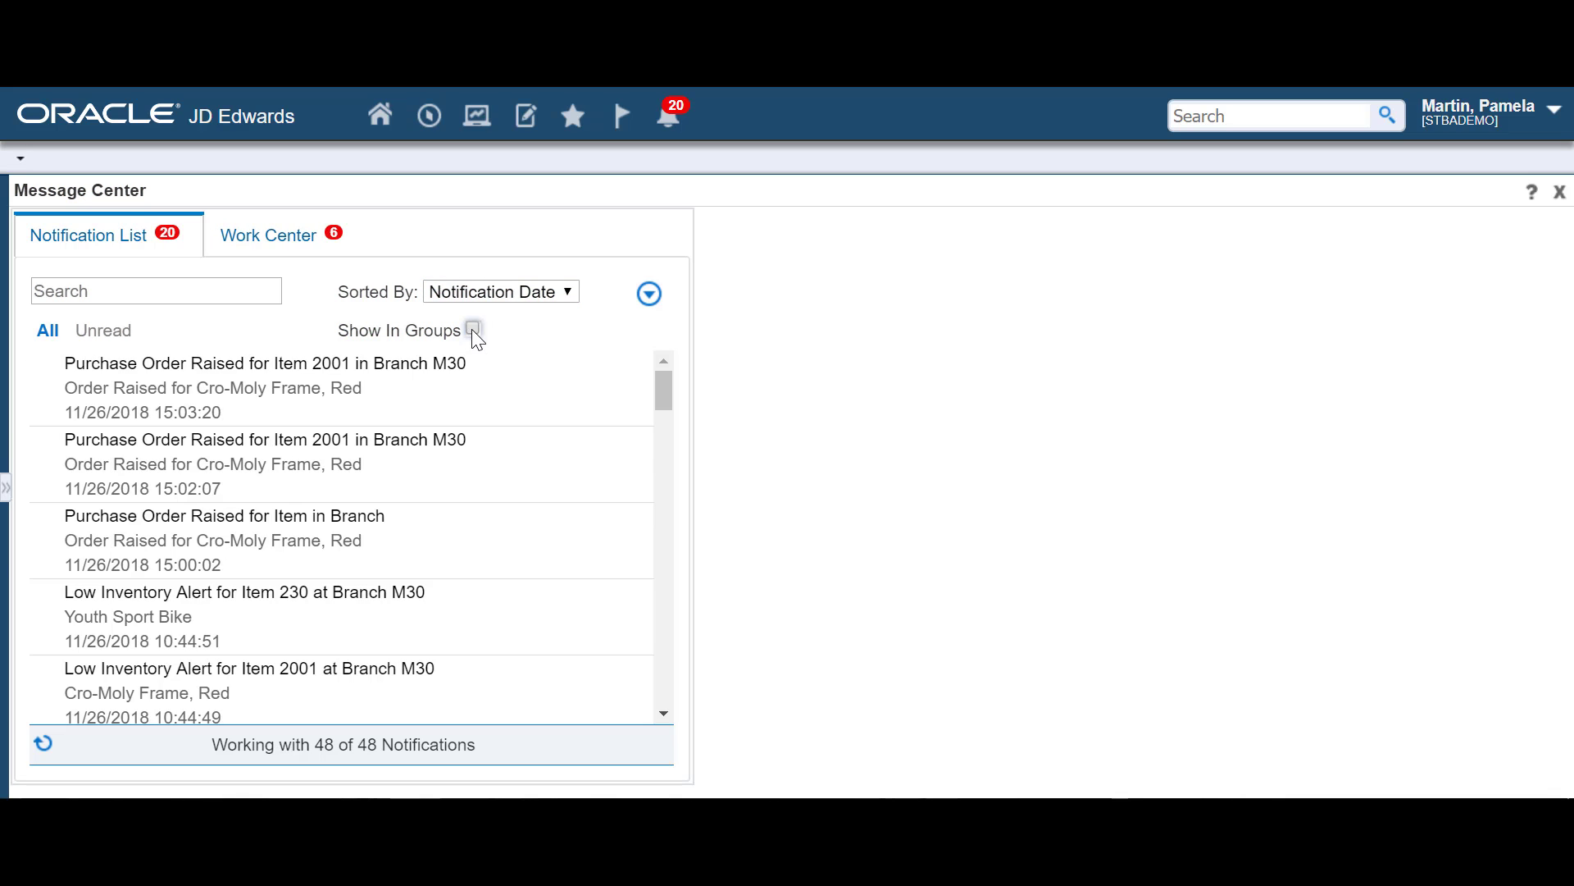
click(473, 330)
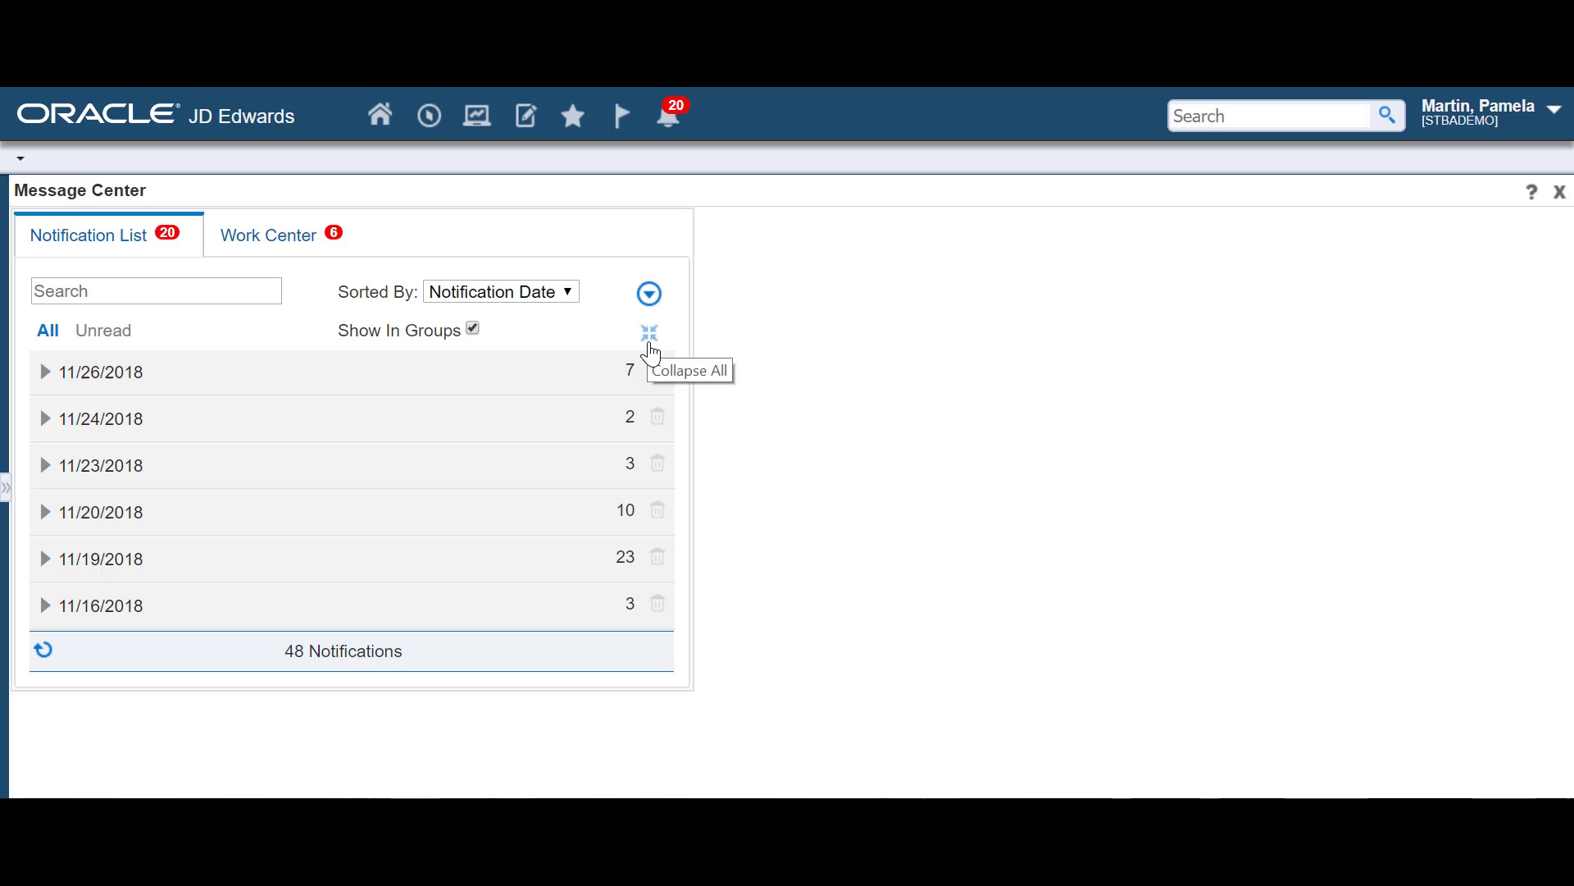
click(45, 466)
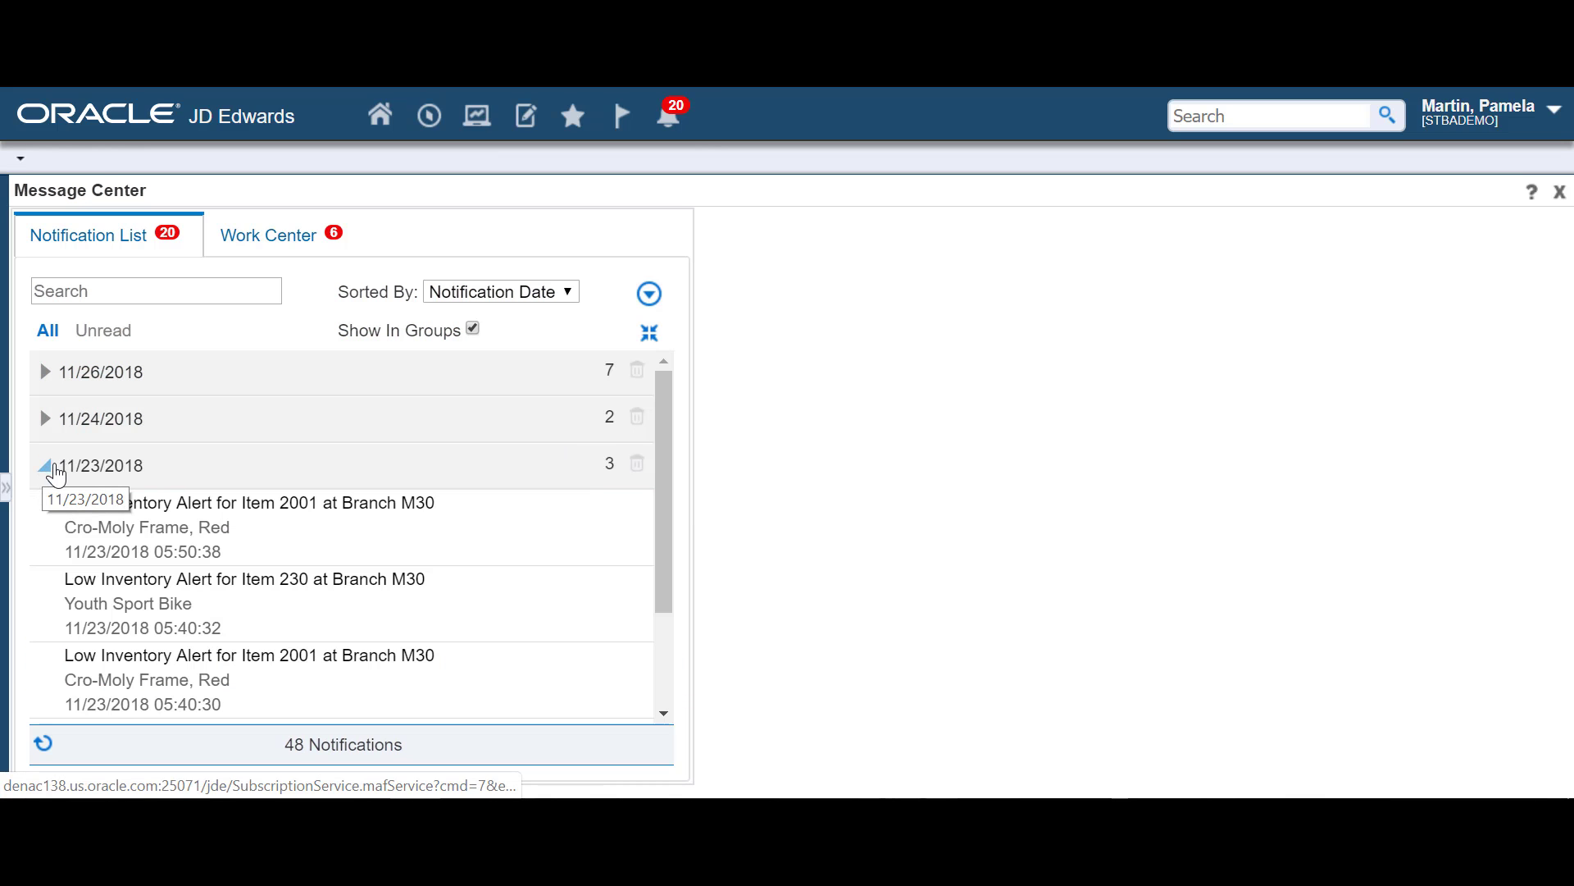
Step: Filter to unread notifications matching 'Expense' and read the 11/19/2018 19:03:12 Expense Reports Due notice
click(125, 340)
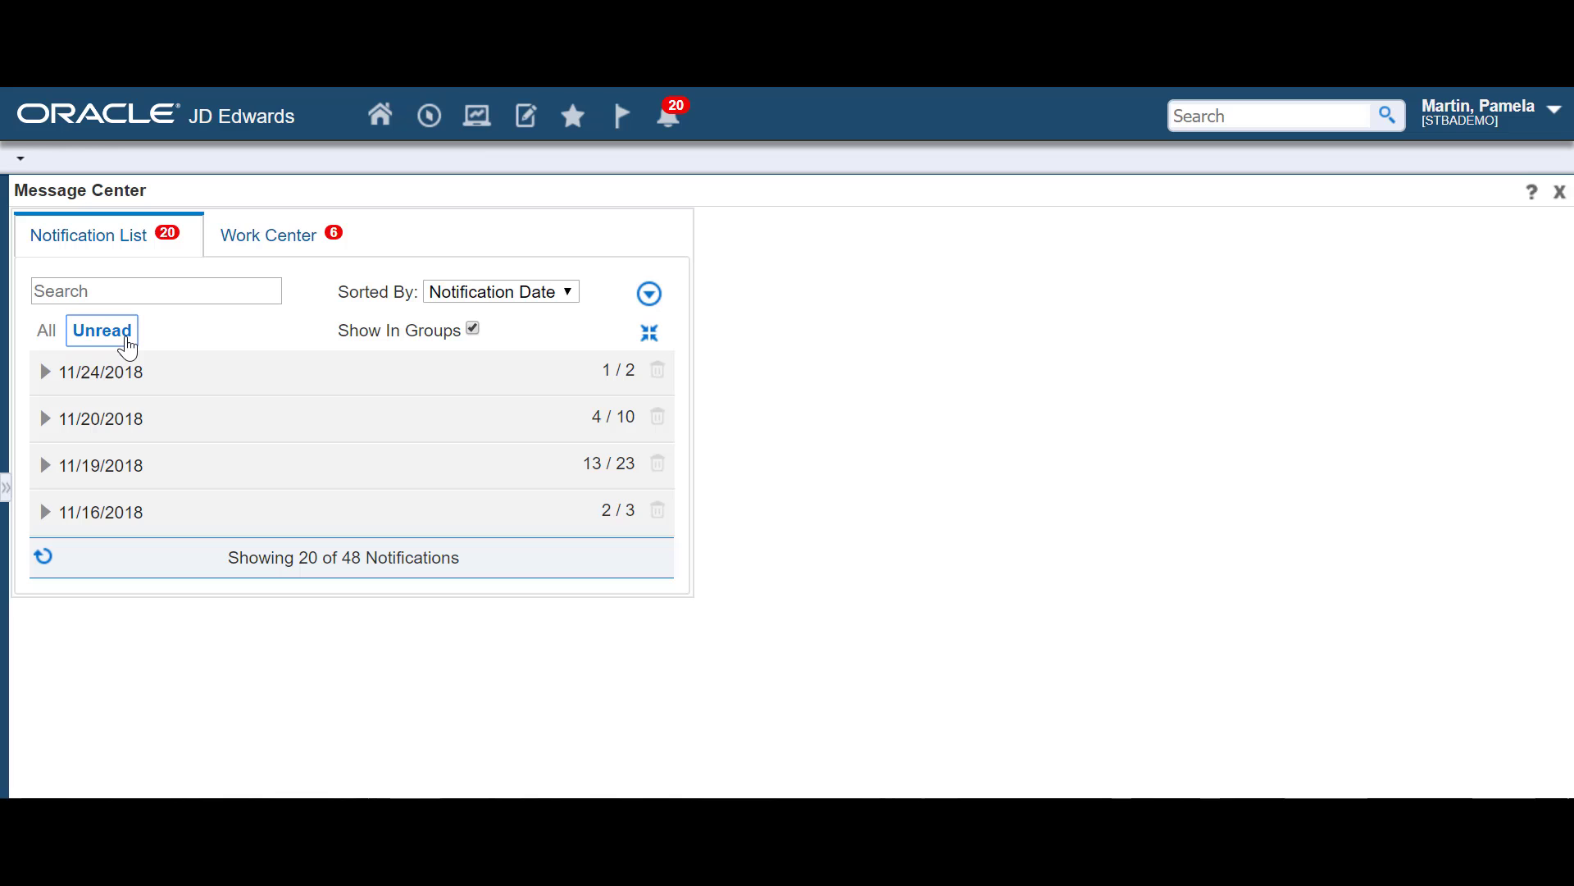
click(113, 288)
text(E)
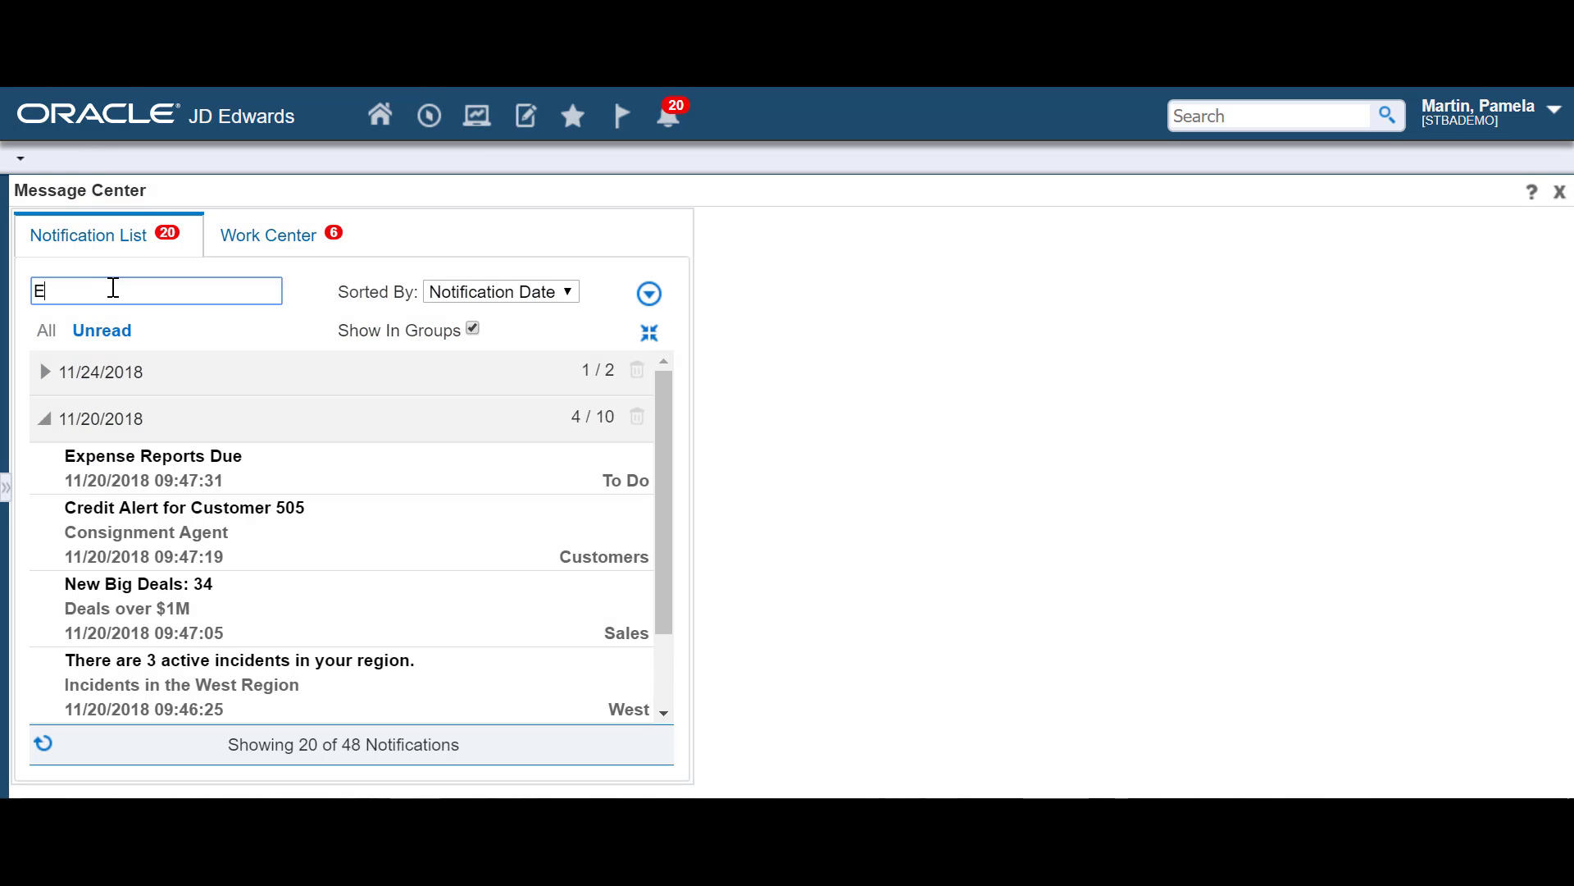
text(xpense)
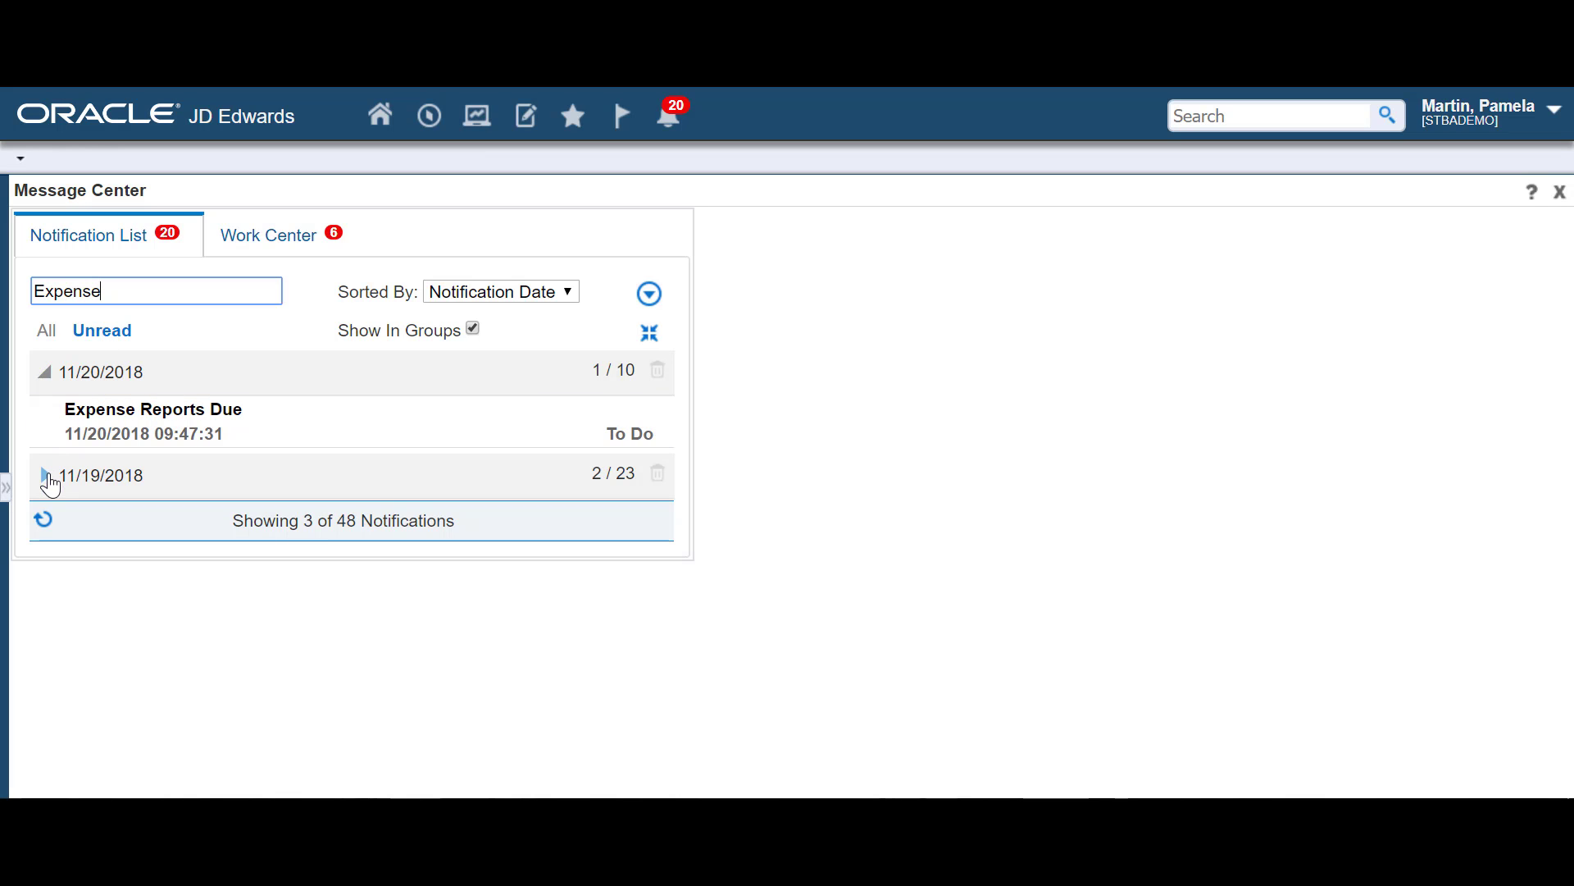
click(50, 482)
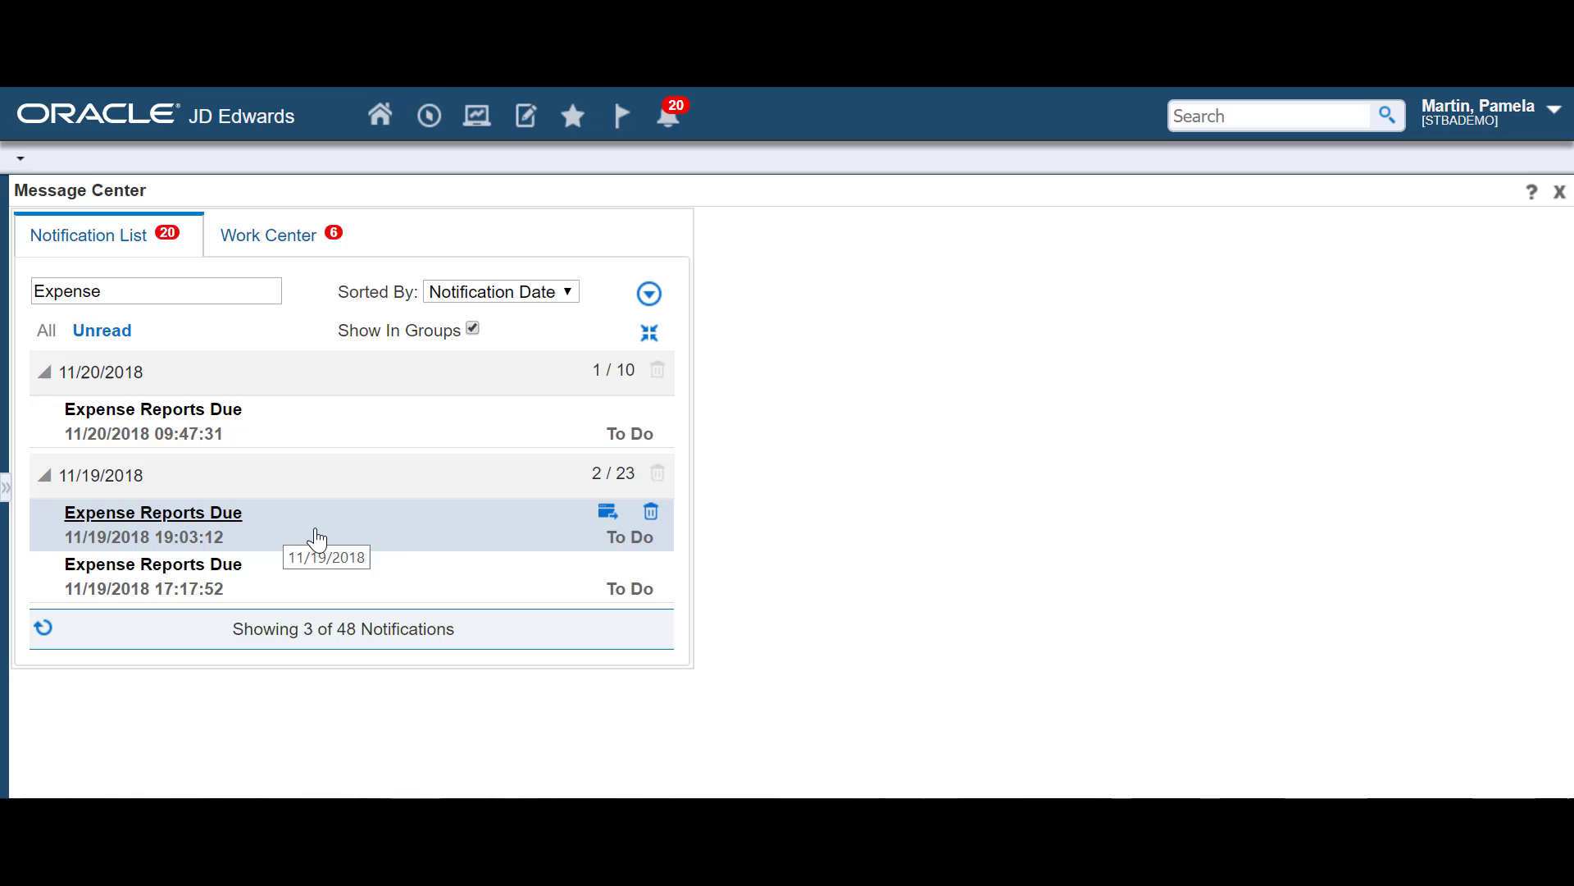
click(321, 542)
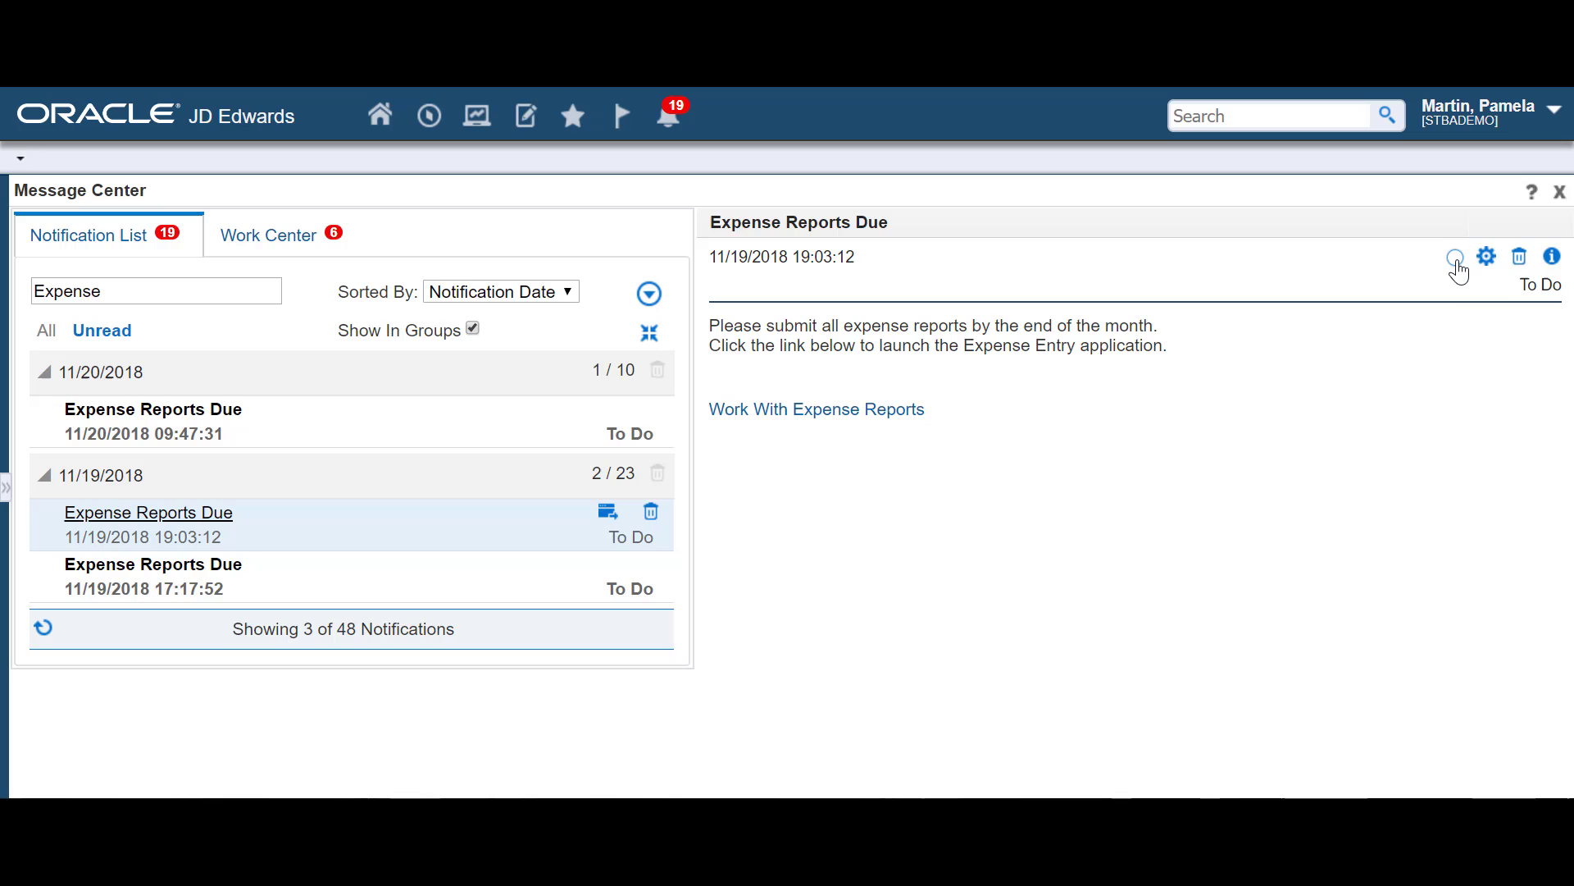
Step: Mark the Expense Reports Due notice unread again and view its Additional Information
click(1455, 259)
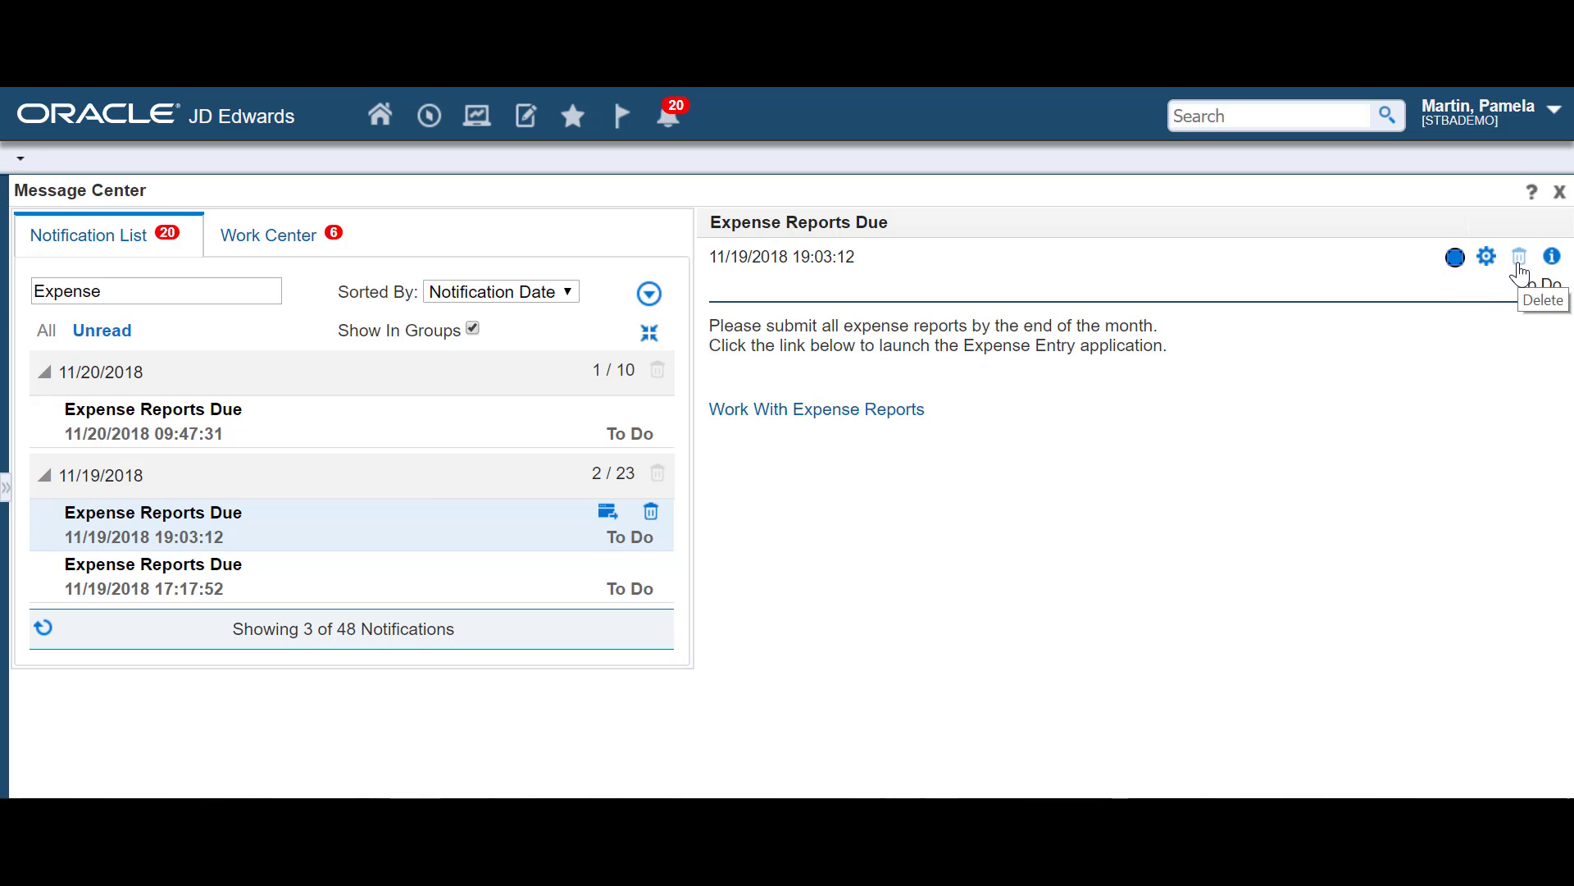
click(1552, 260)
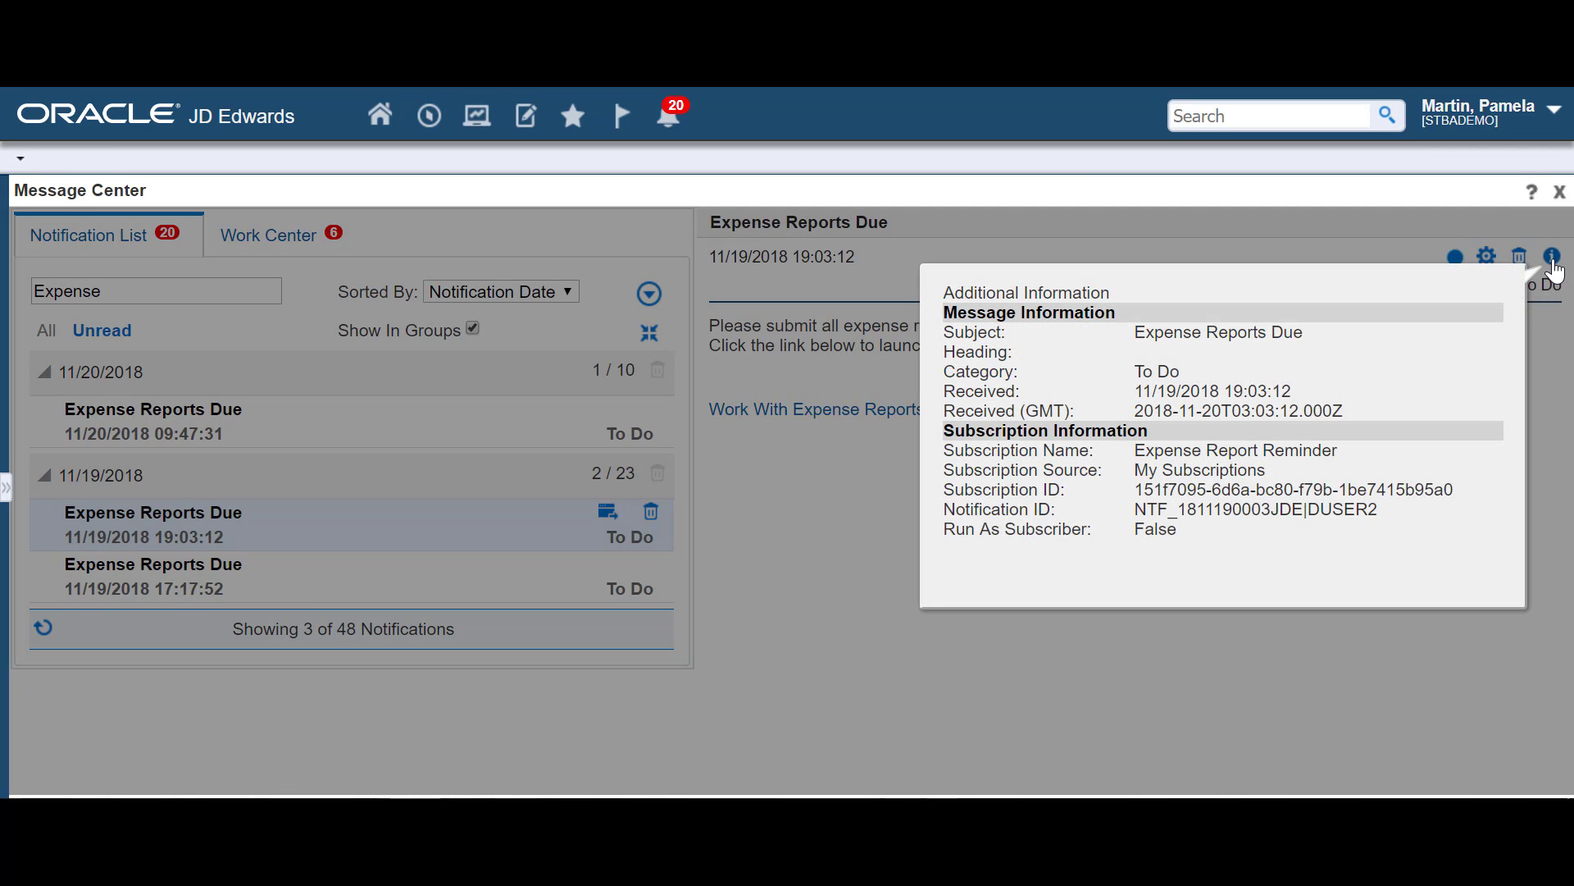
click(1538, 286)
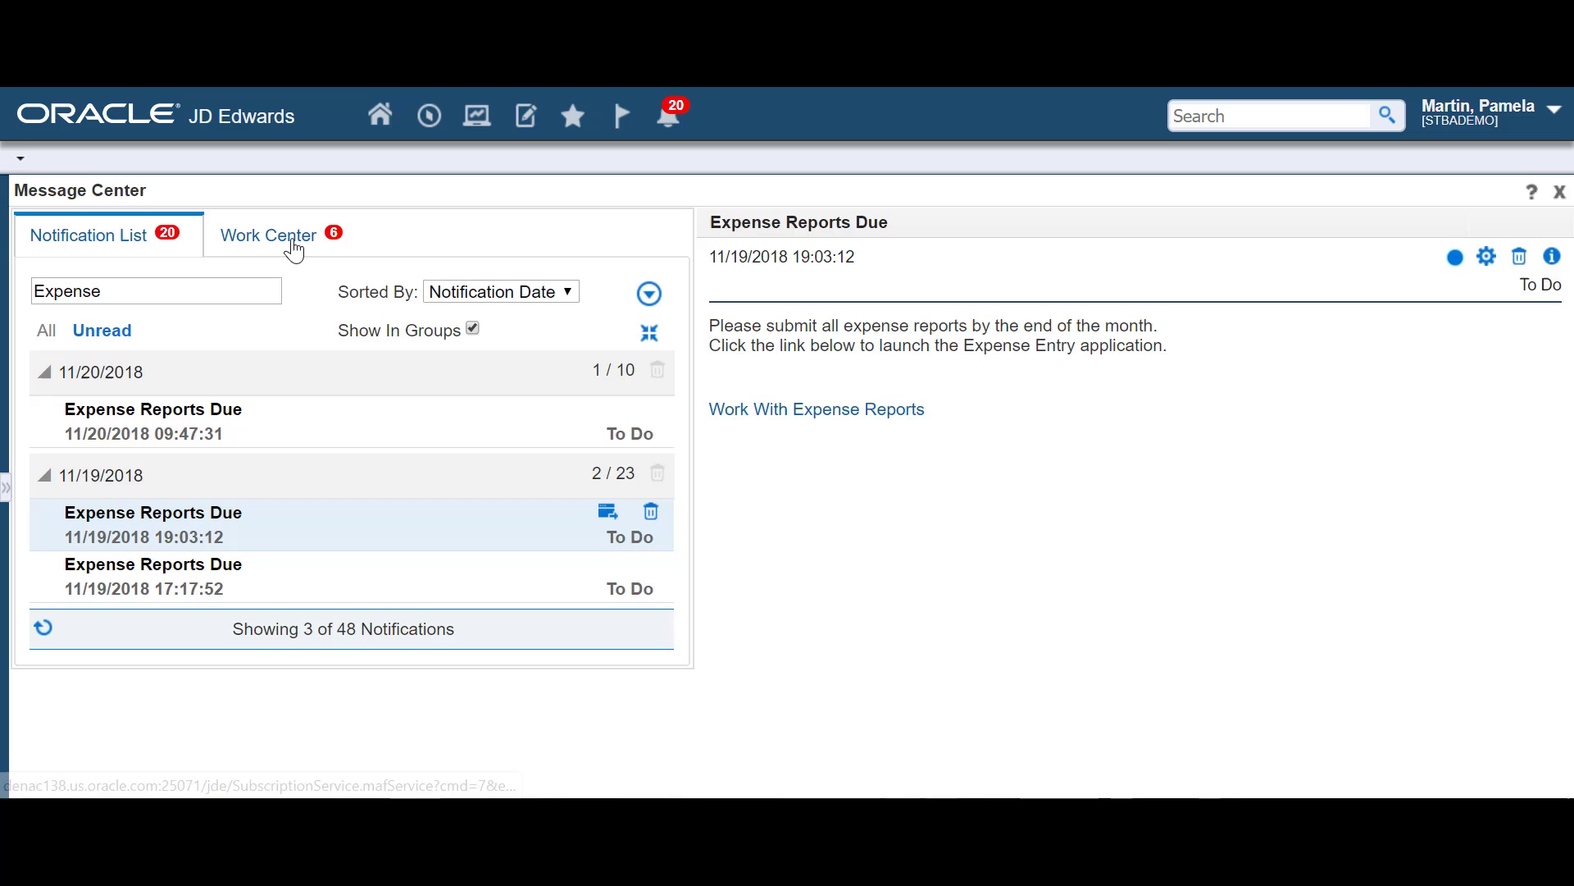
Step: Show unread Work Center messages sorted by Subject, expanding the Status change for device group
click(296, 246)
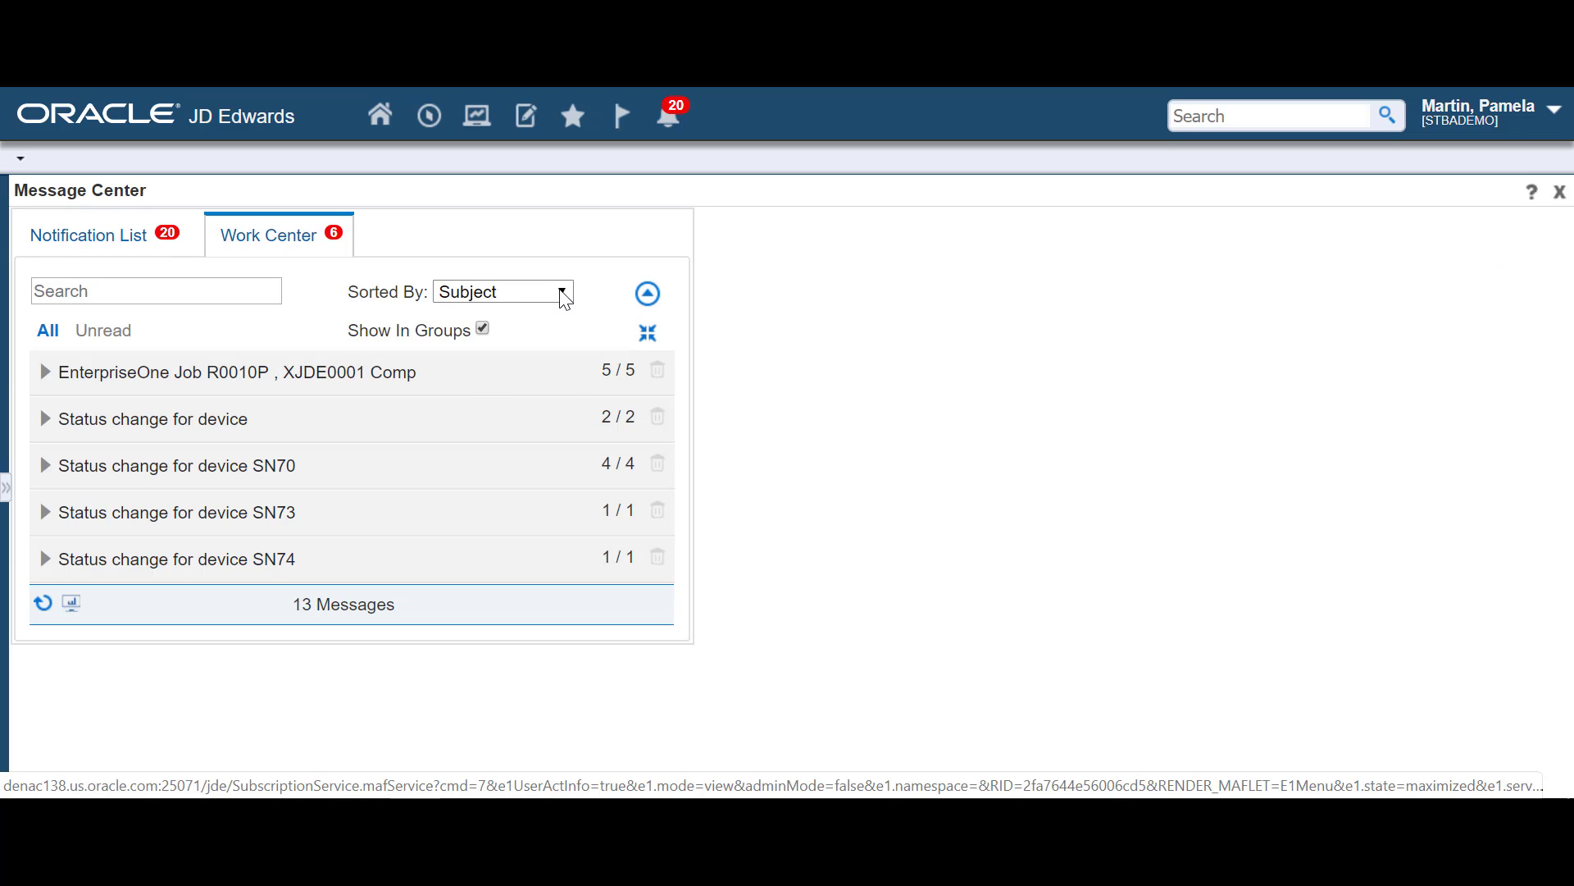
click(563, 296)
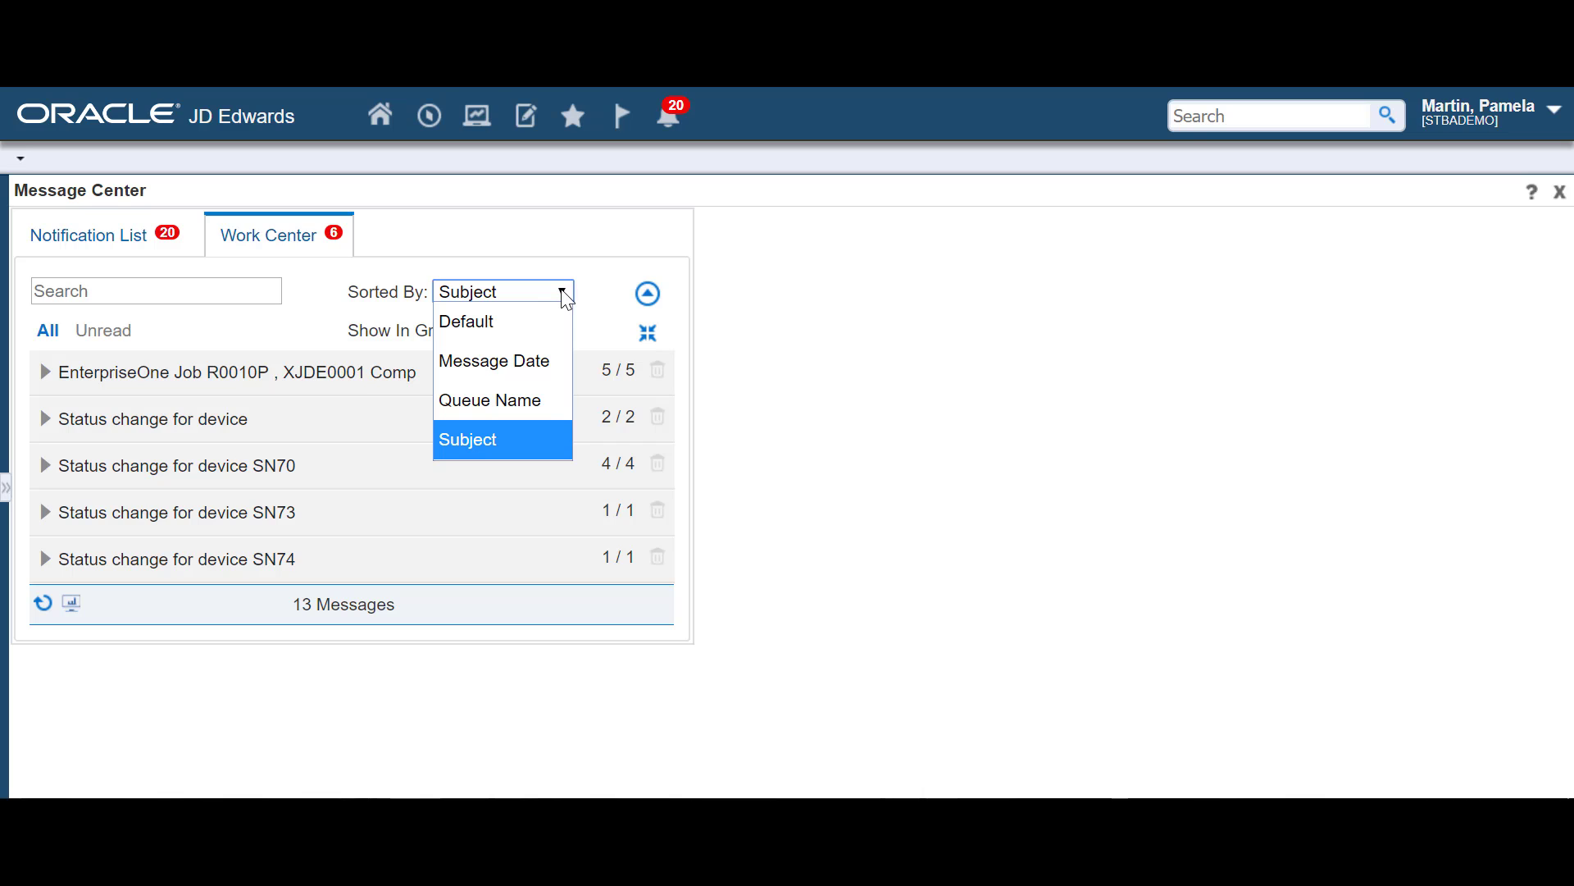
click(565, 297)
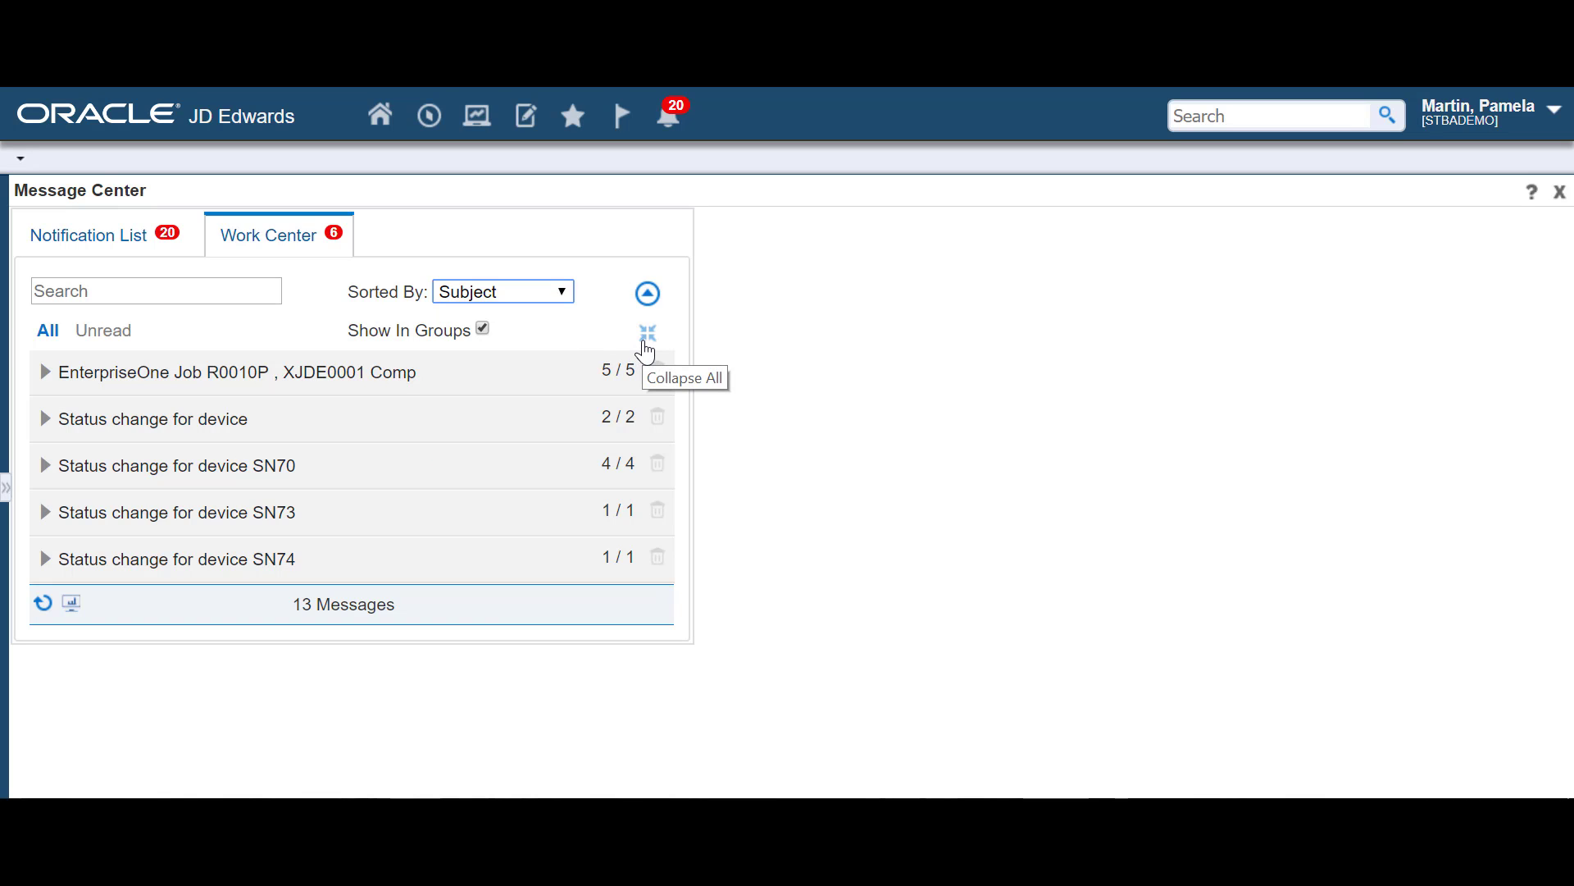
click(117, 331)
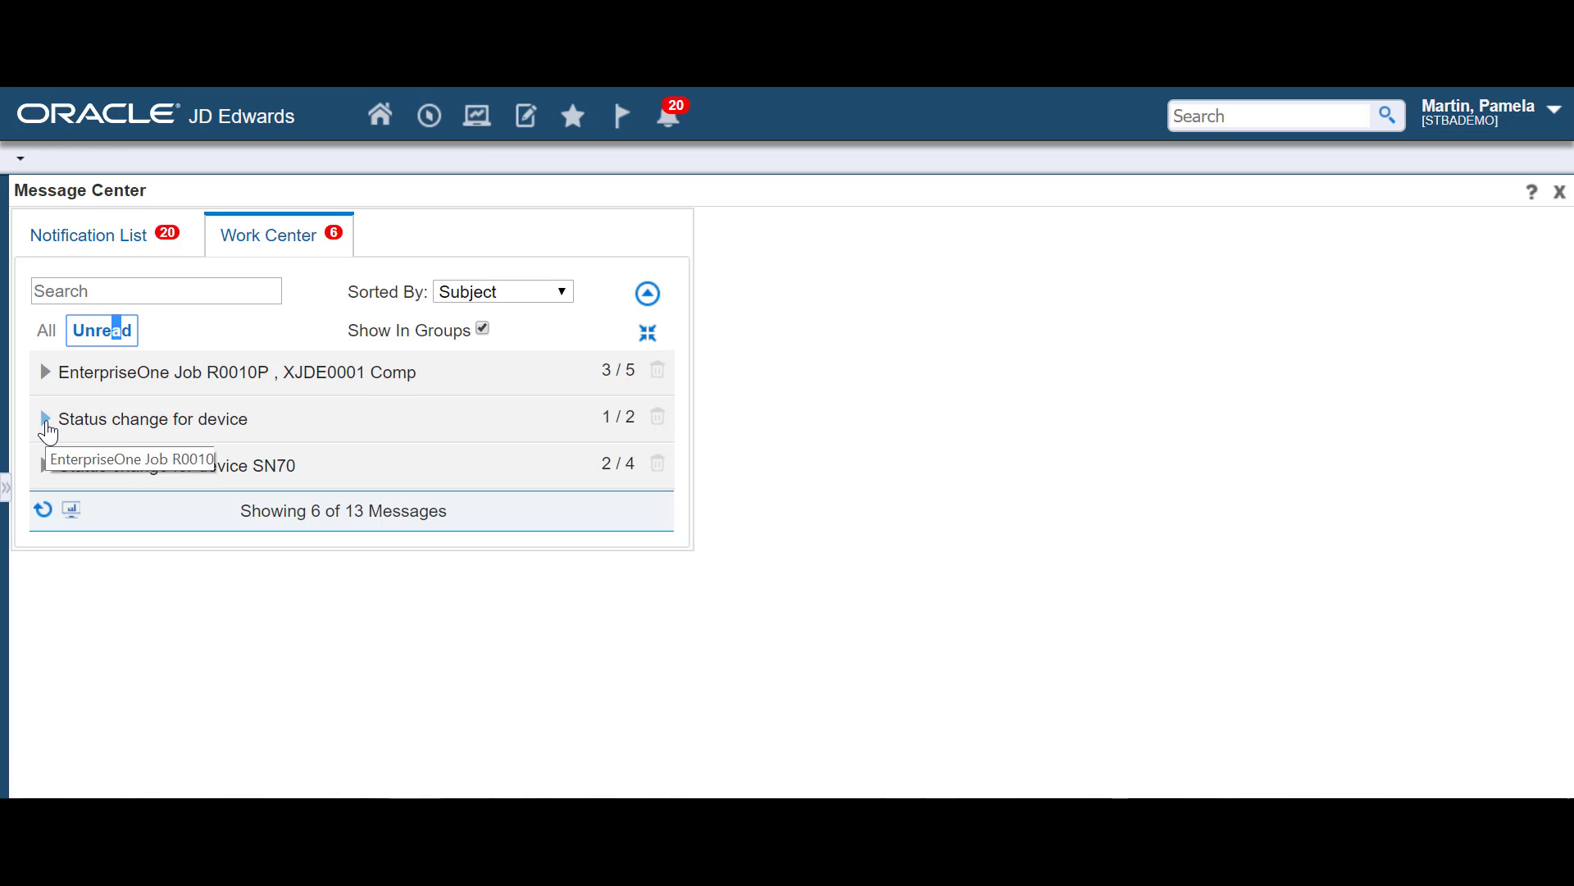
click(46, 419)
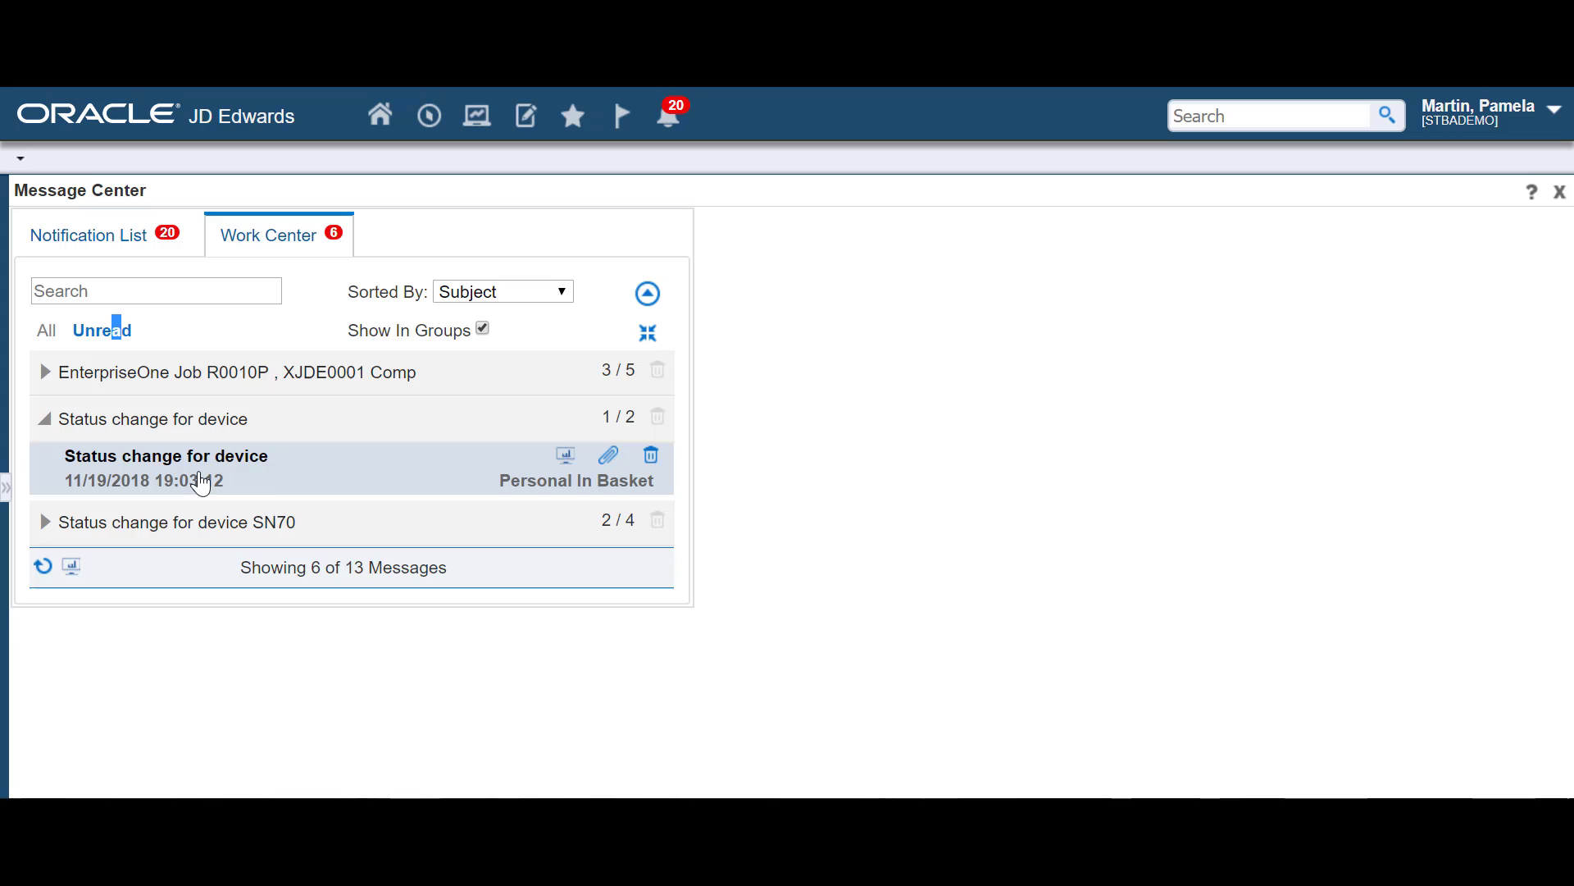
Step: Read the Status change for device message, check its attachments, then close the Message Center
click(201, 484)
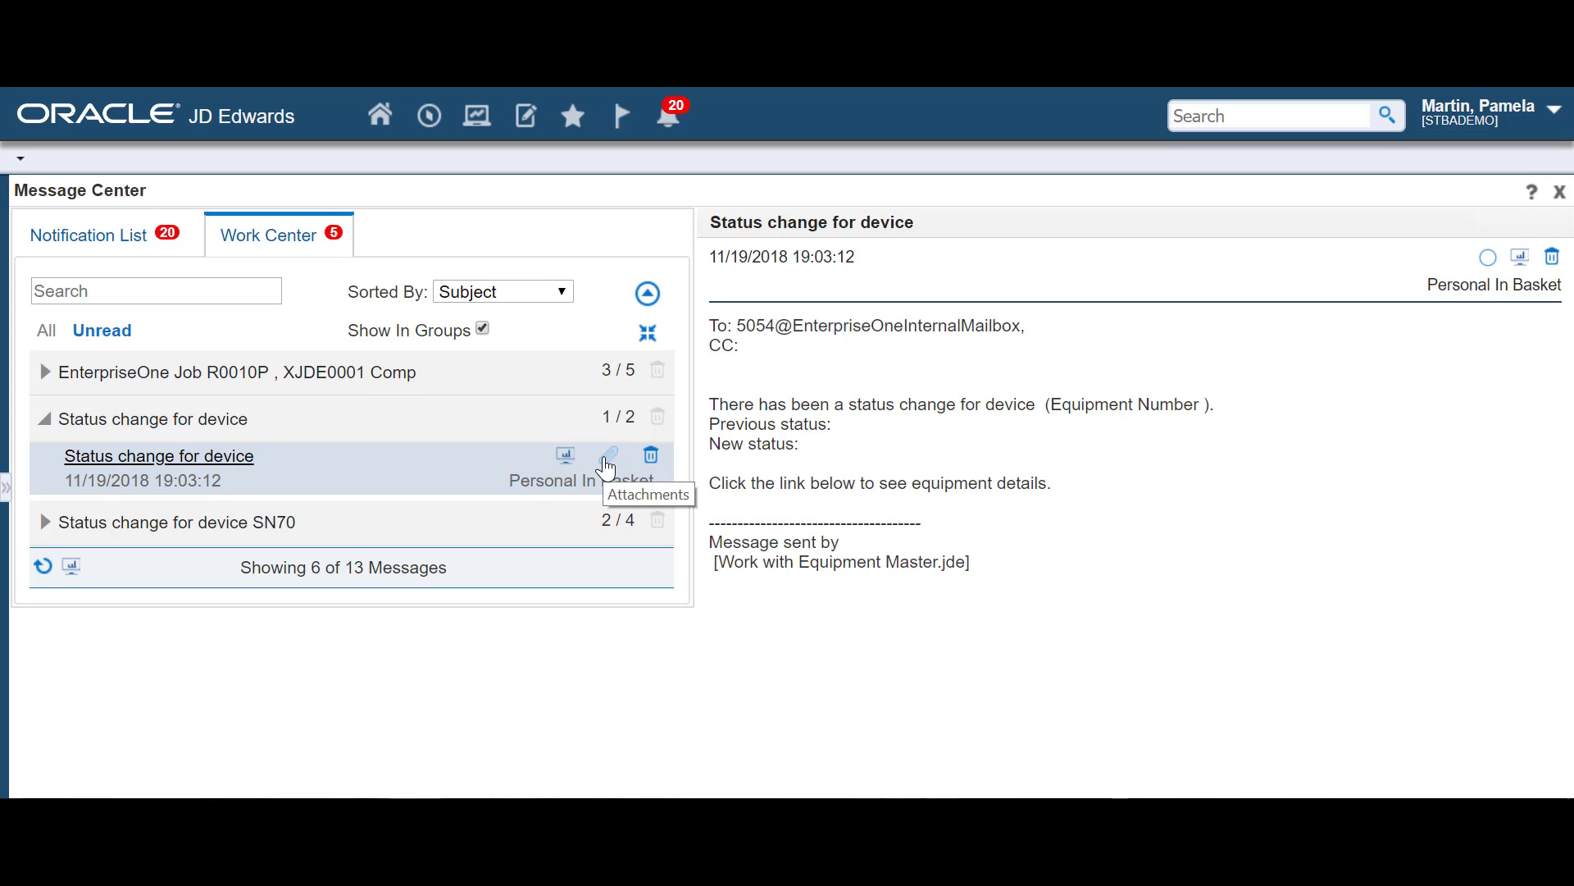
click(607, 459)
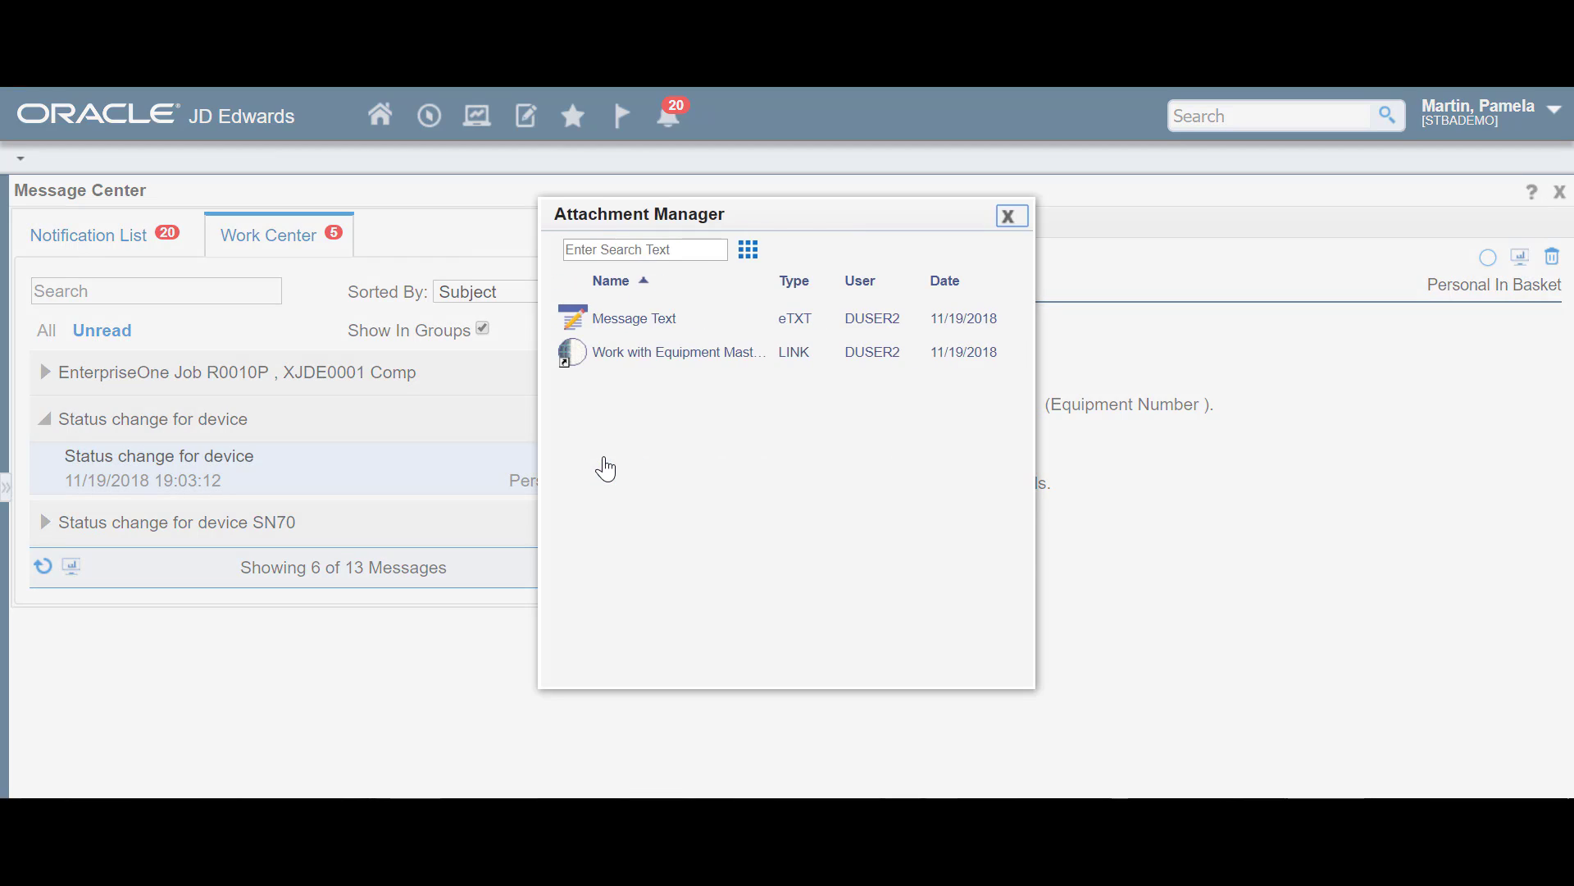
click(1007, 220)
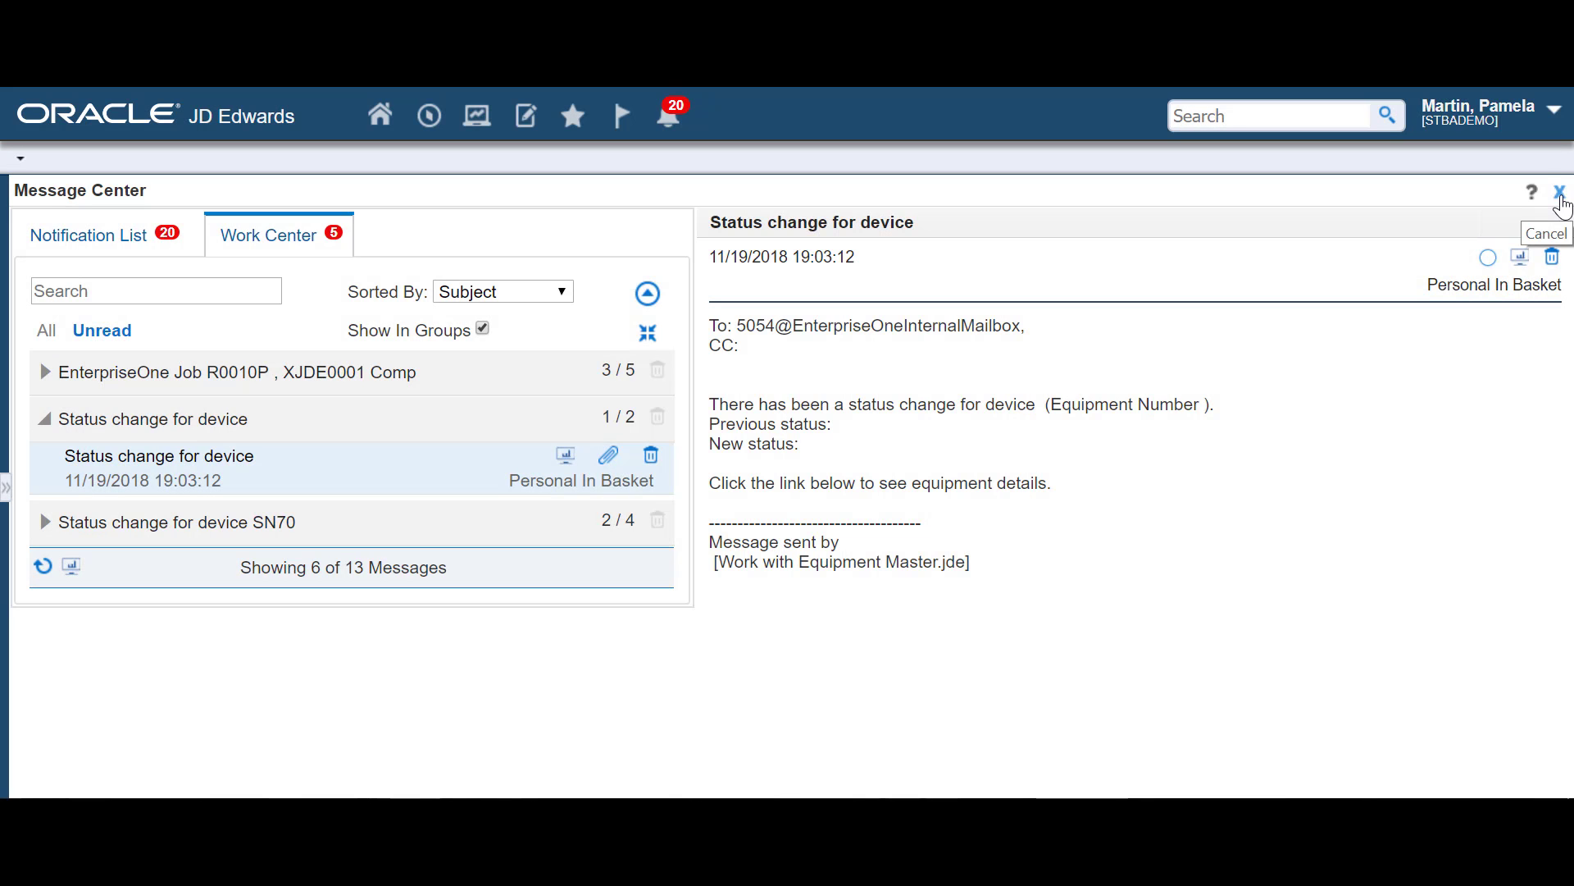
click(1561, 193)
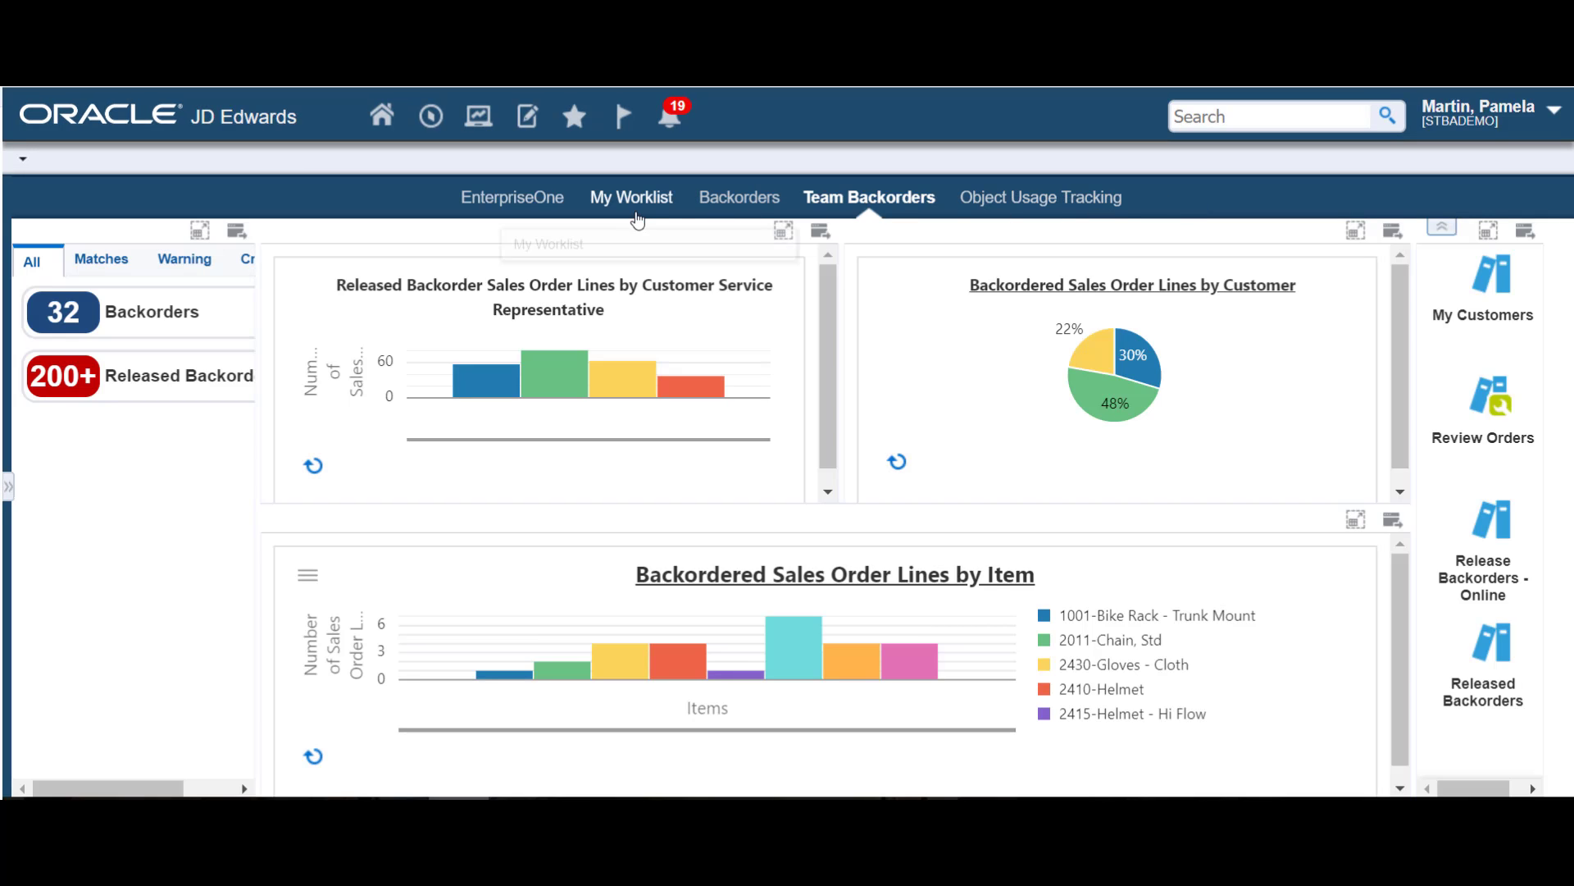
Step: On My Worklist, show the embedded Message Center's Notification List with the OWQA group expanded
click(637, 218)
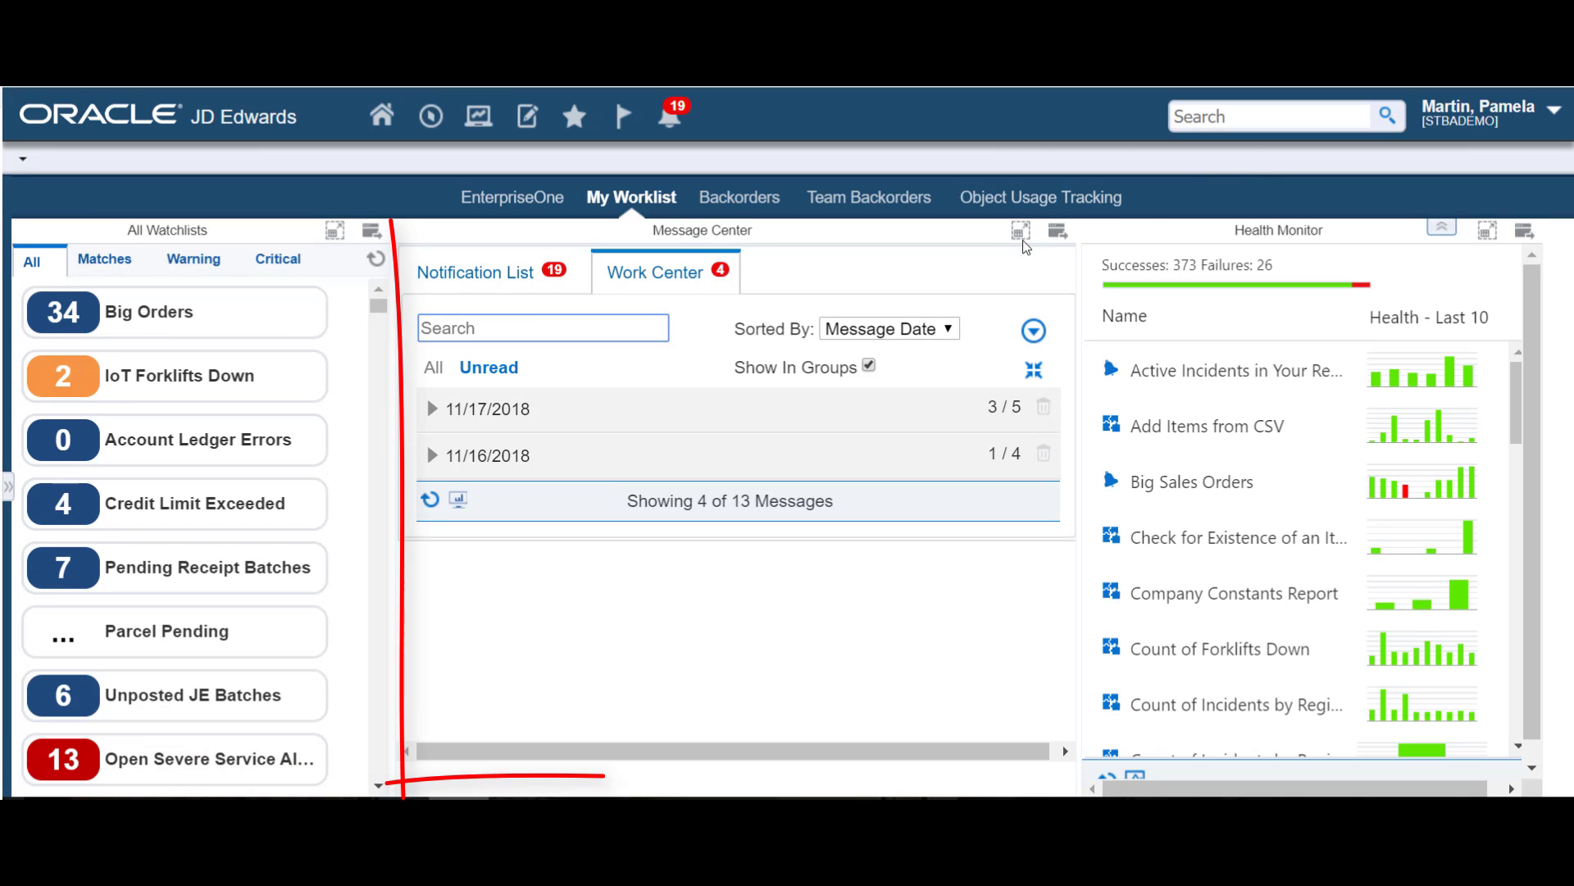
click(492, 283)
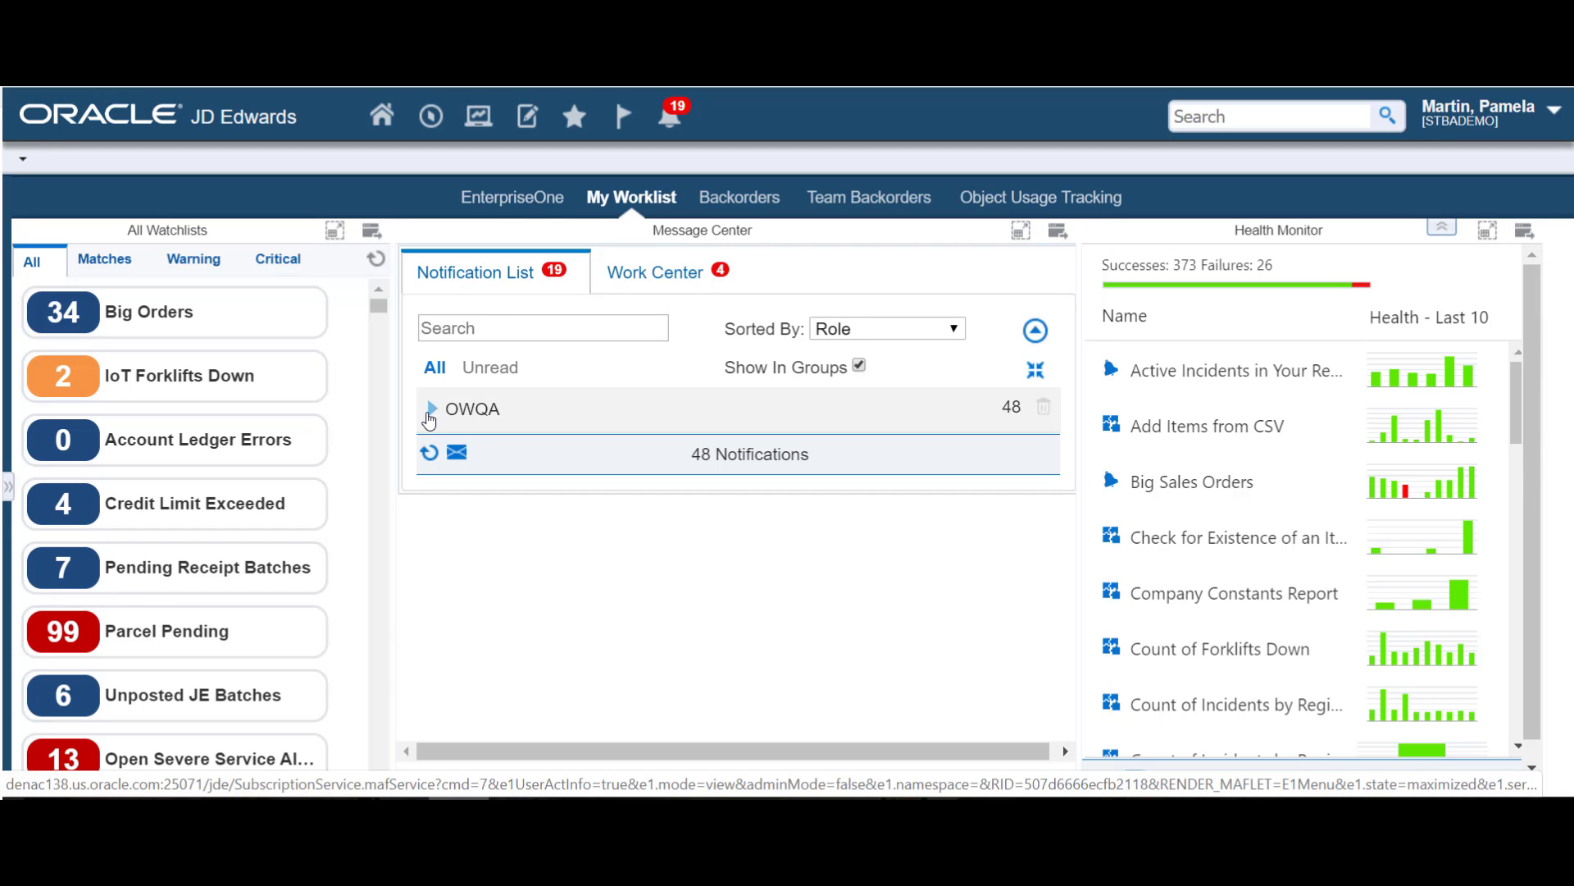
click(429, 414)
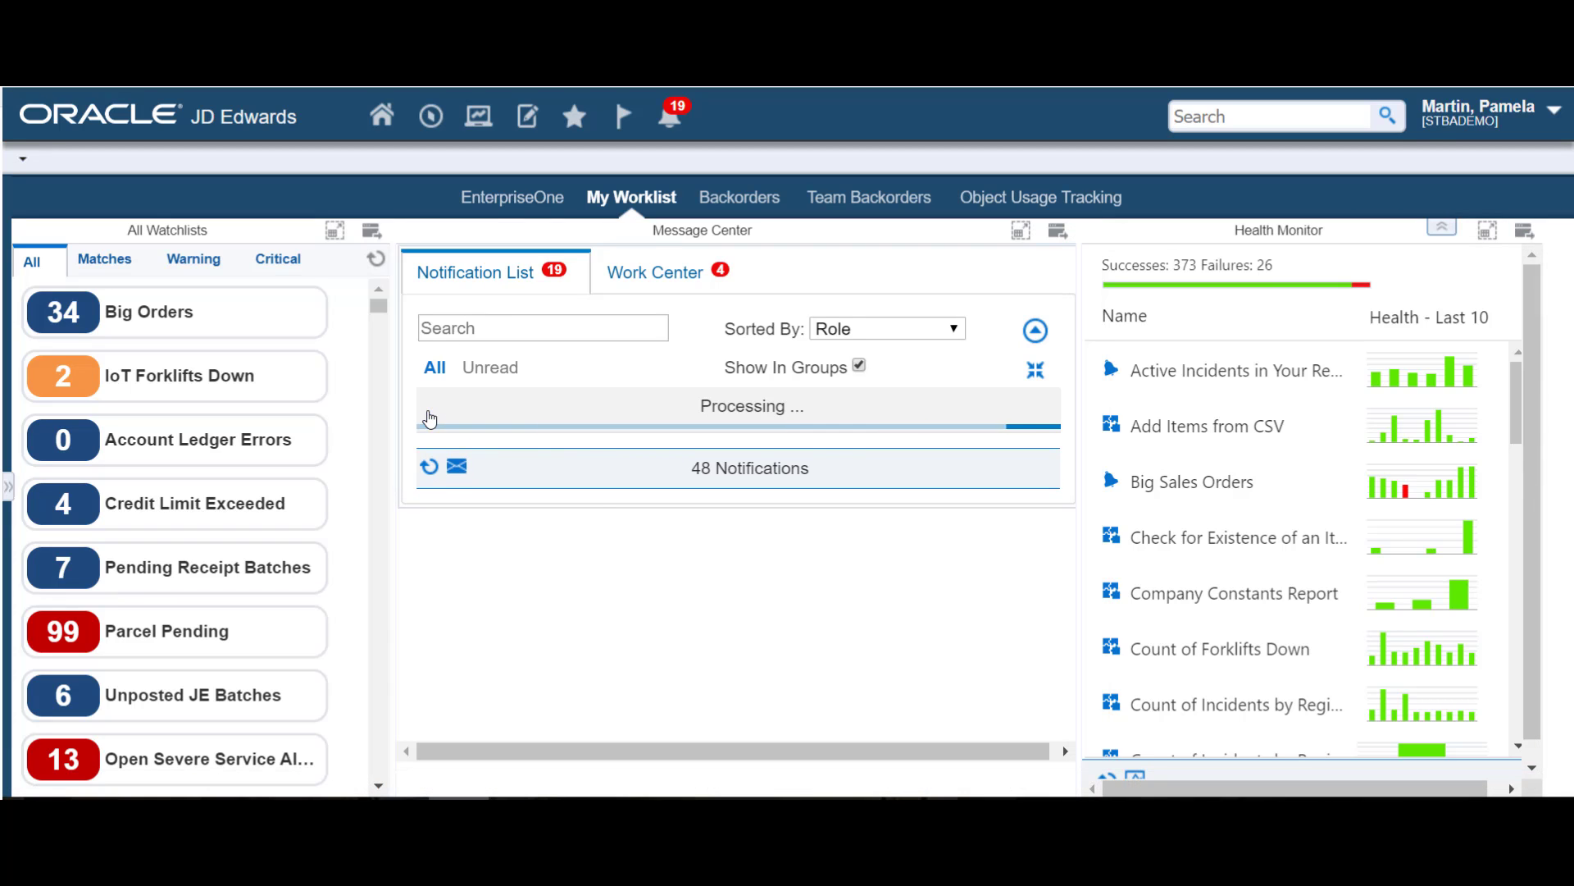